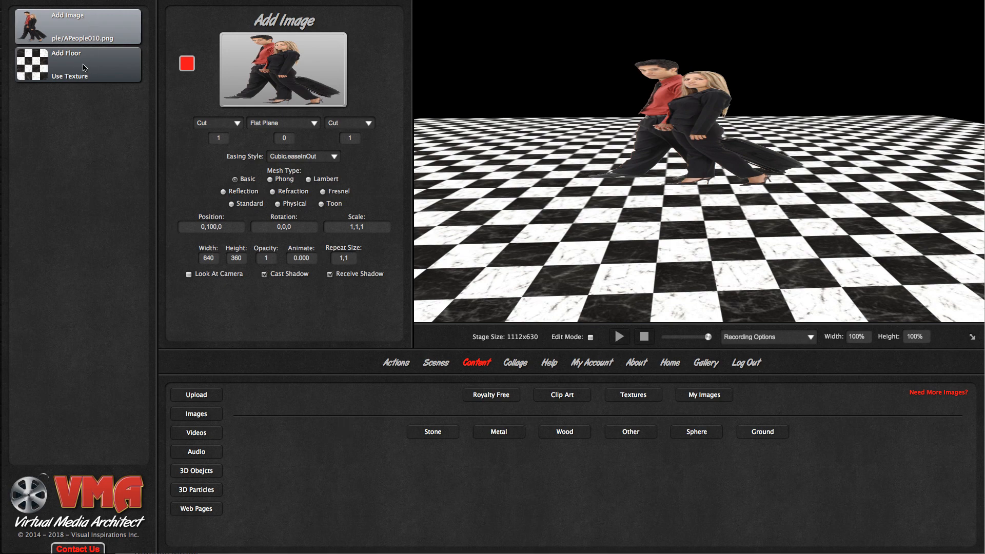
# Step: Replace the picture of the Add Image action with "A Gondola On The Grand Canal" from the royalty-free images
pyautogui.moveTo(87, 29)
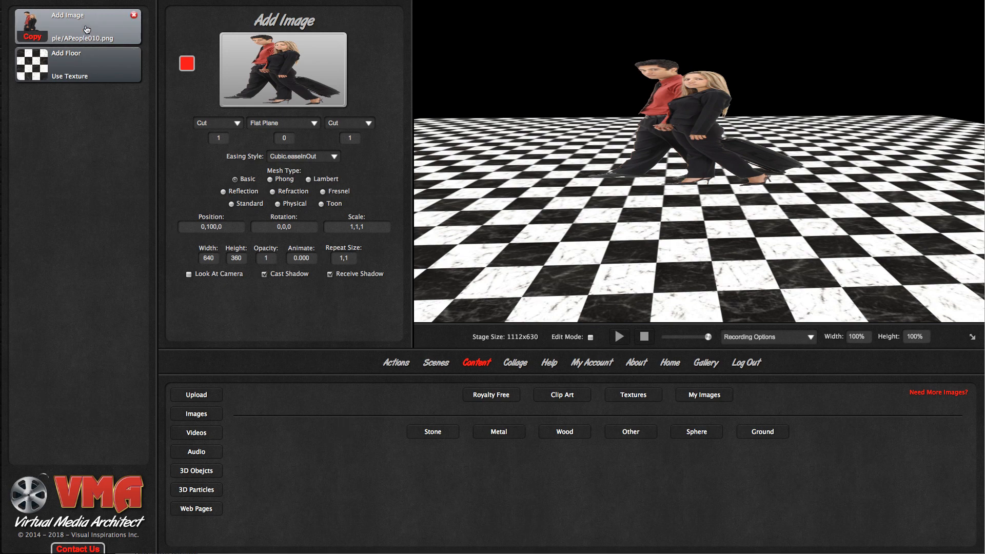
pyautogui.click(75, 67)
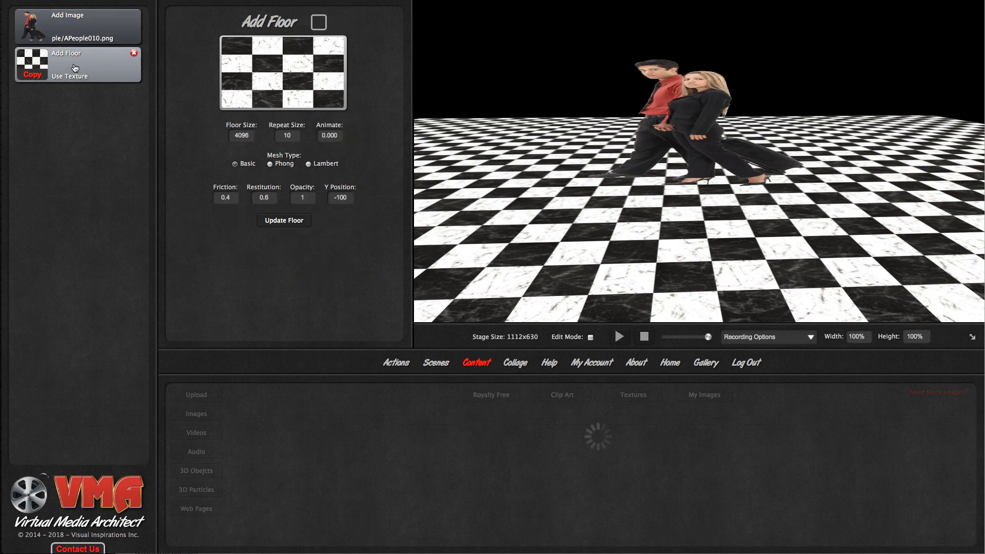
pyautogui.click(84, 29)
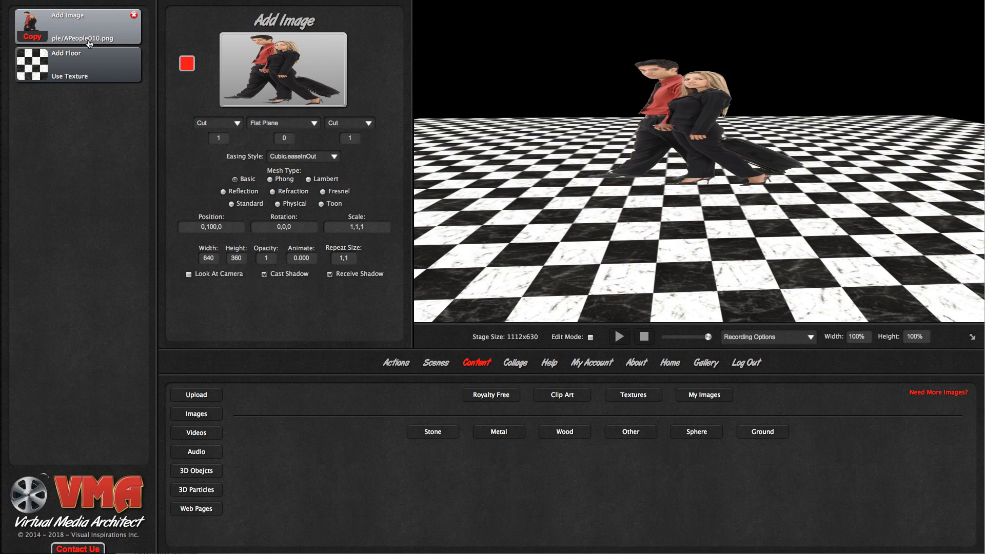
pyautogui.click(504, 398)
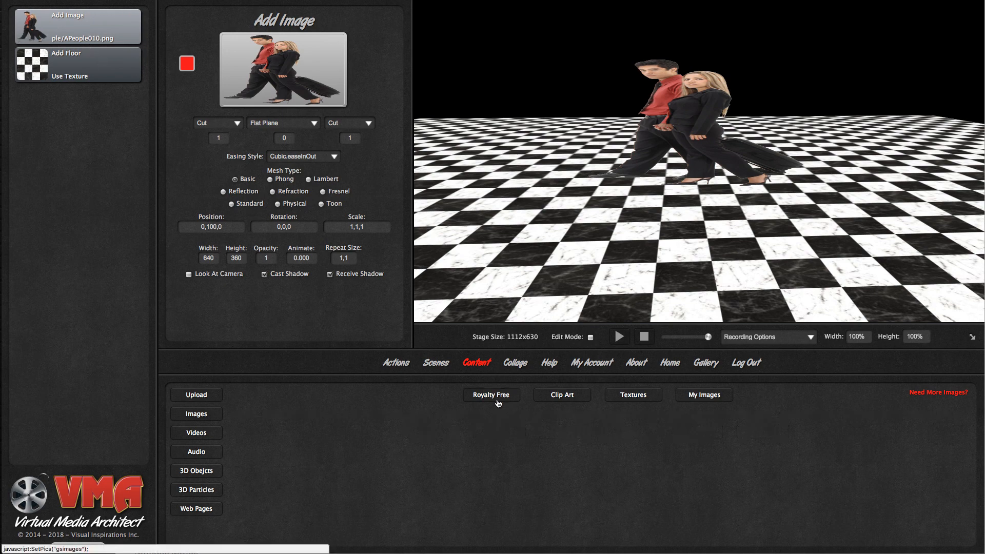
pyautogui.moveTo(307, 486); pyautogui.dragTo(307, 84)
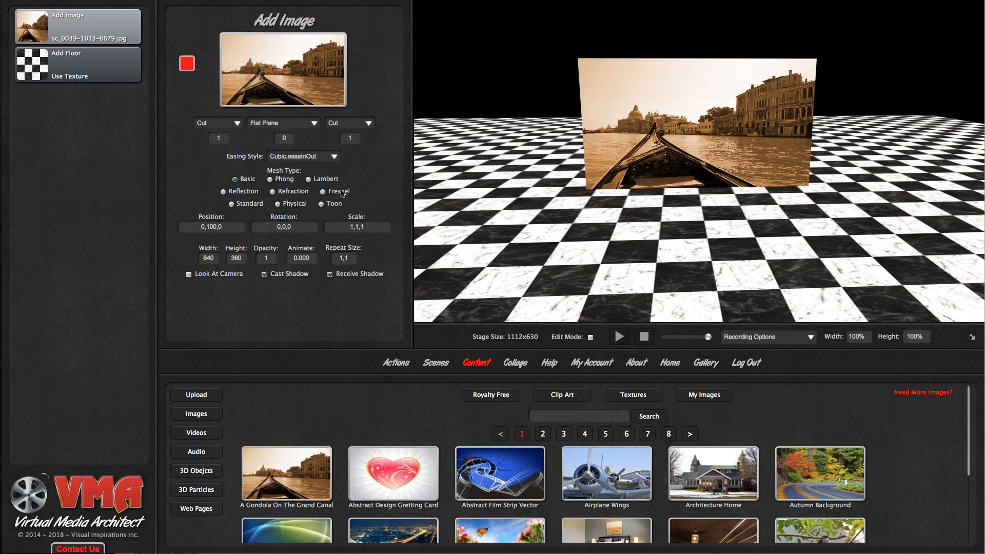
pyautogui.moveTo(519, 212)
pyautogui.mouseDown()
pyautogui.moveTo(634, 204)
pyautogui.moveTo(508, 207)
pyautogui.mouseUp()
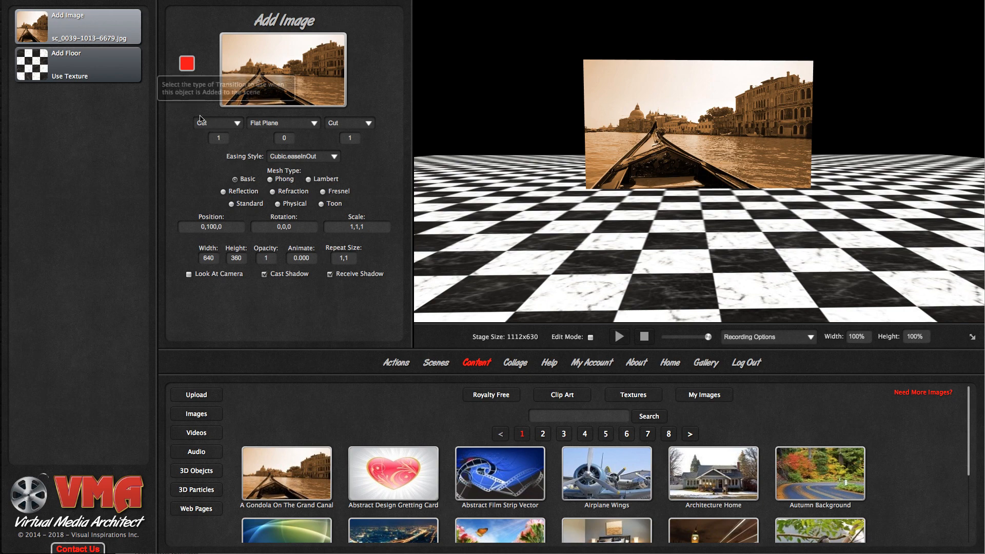
# Step: Use the solid red colour d63737 instead of a picture for the Add Image object
pyautogui.click(189, 66)
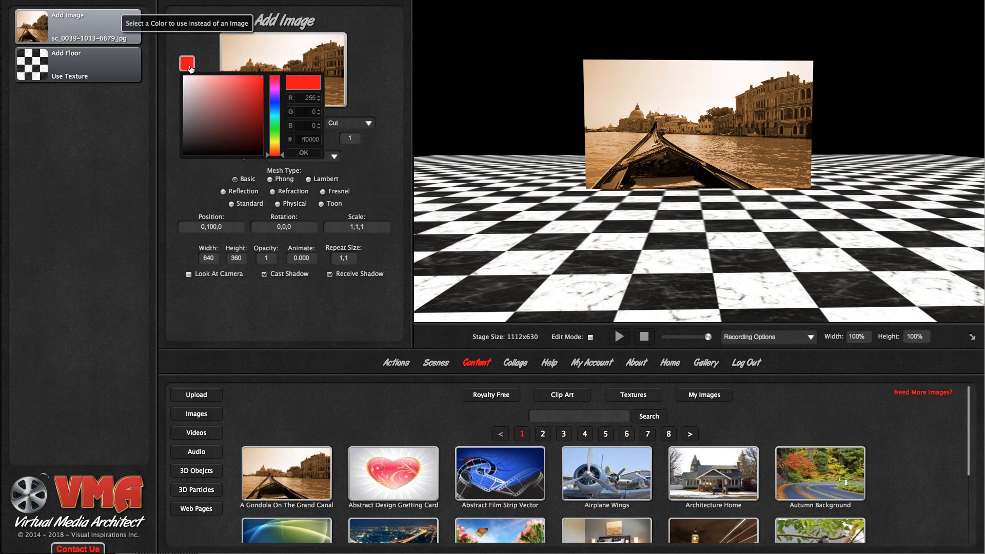
pyautogui.moveTo(251, 94)
pyautogui.mouseDown()
pyautogui.moveTo(231, 93)
pyautogui.moveTo(243, 89)
pyautogui.mouseUp()
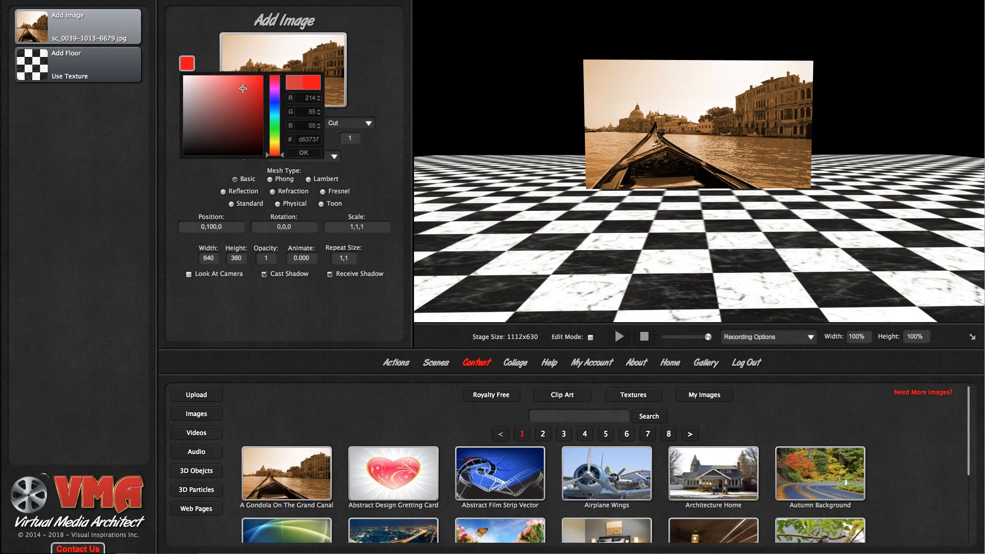
pyautogui.click(304, 153)
pyautogui.moveTo(541, 191)
pyautogui.mouseDown()
pyautogui.moveTo(572, 203)
pyautogui.moveTo(502, 206)
pyautogui.moveTo(696, 204)
pyautogui.moveTo(527, 196)
pyautogui.mouseUp()
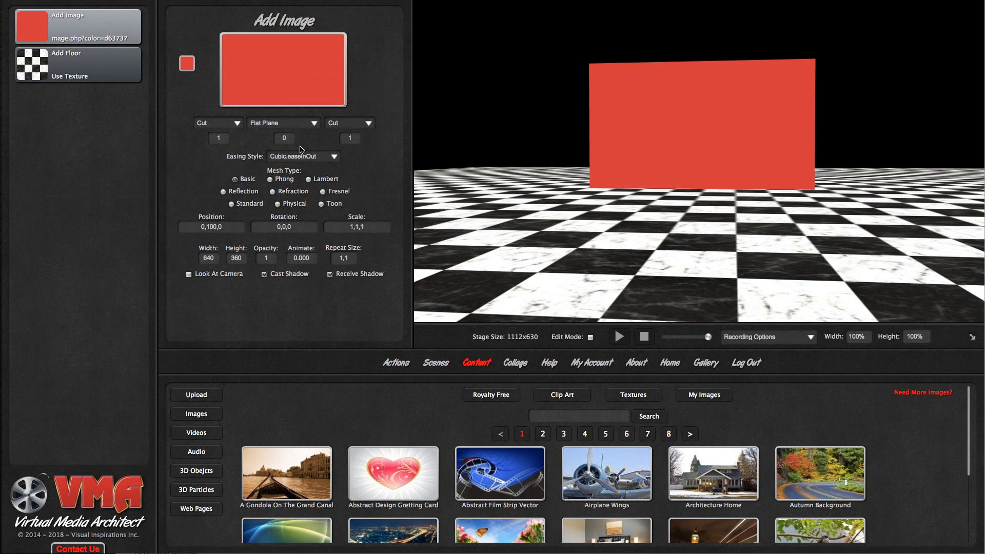
# Step: Try the Fade In entry transition on the red plane, followed by Slide Down
pyautogui.click(222, 127)
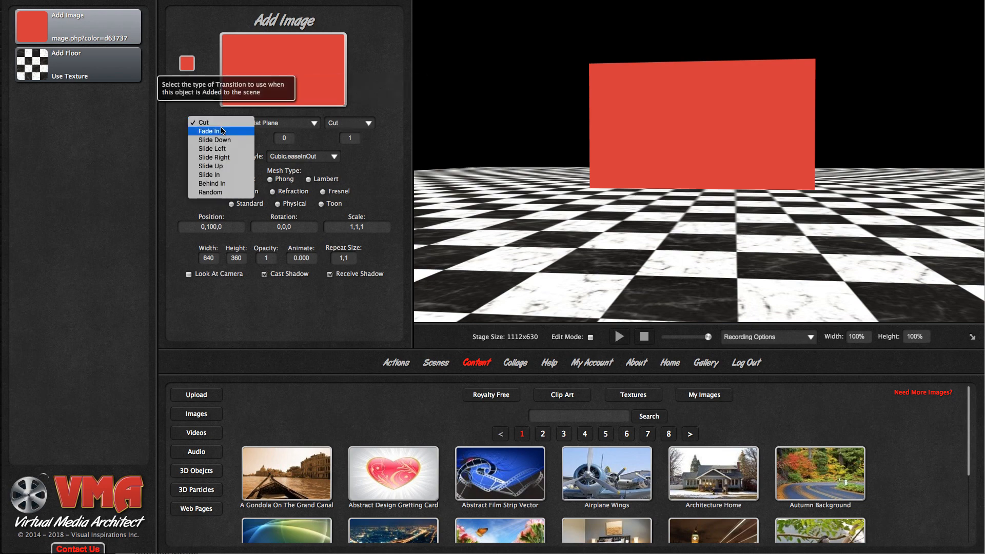
pyautogui.click(229, 131)
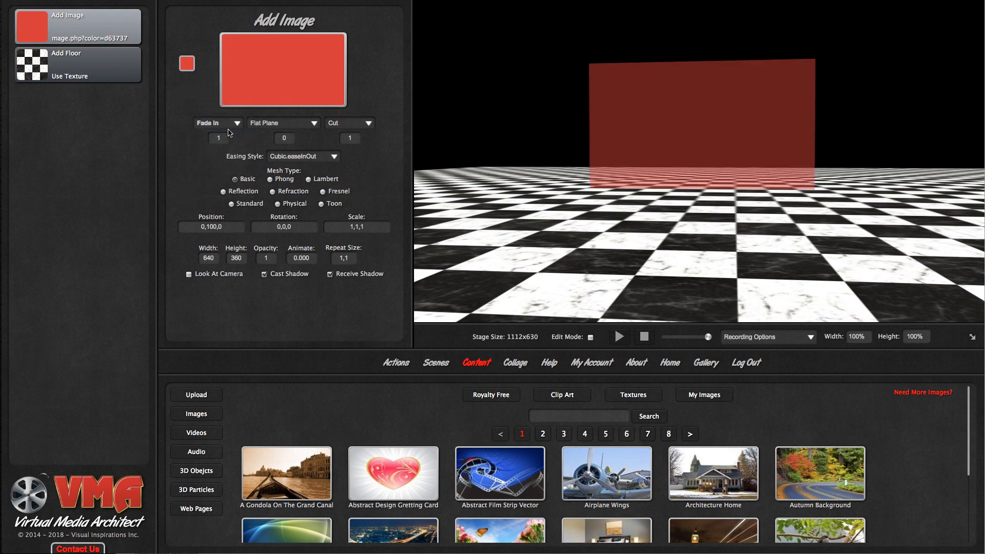
pyautogui.click(228, 128)
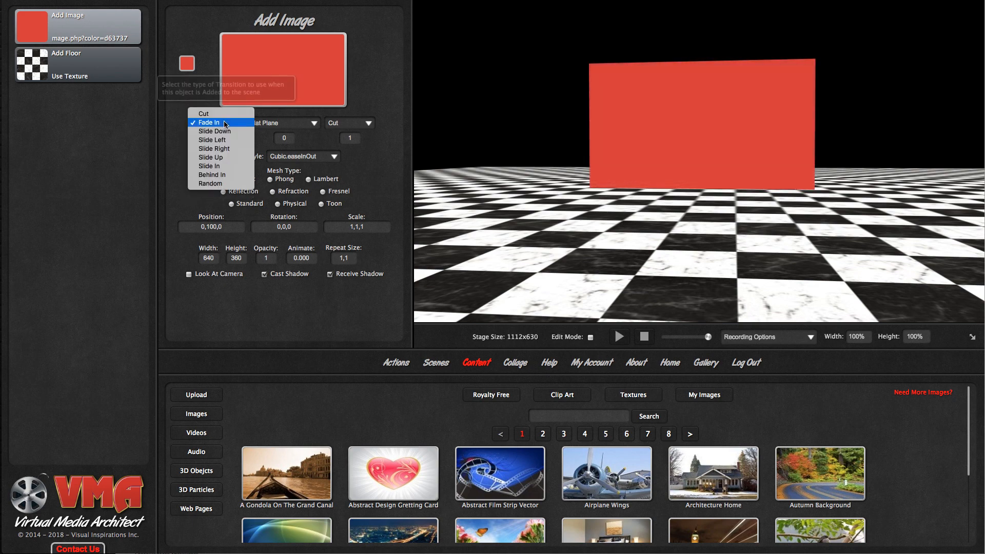
pyautogui.click(230, 132)
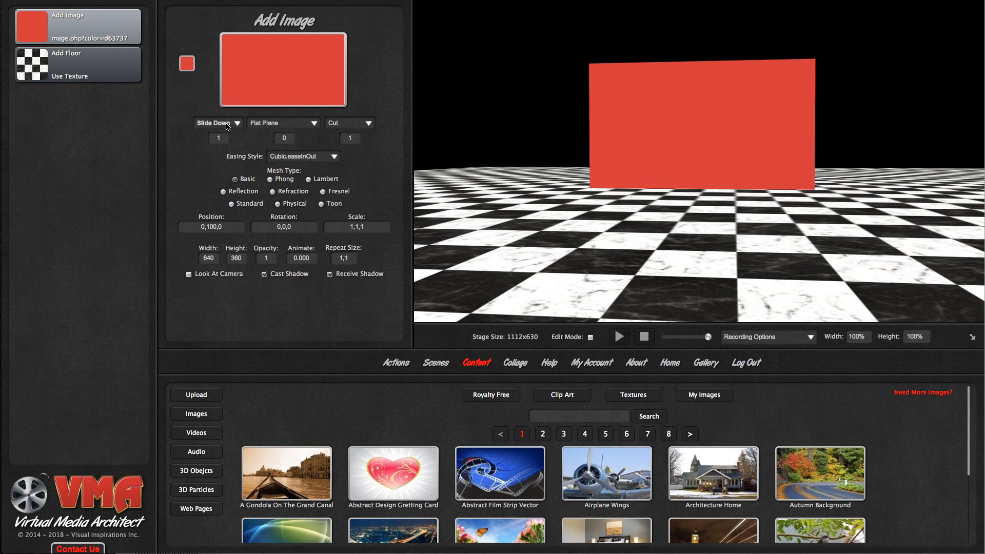
pyautogui.click(228, 126)
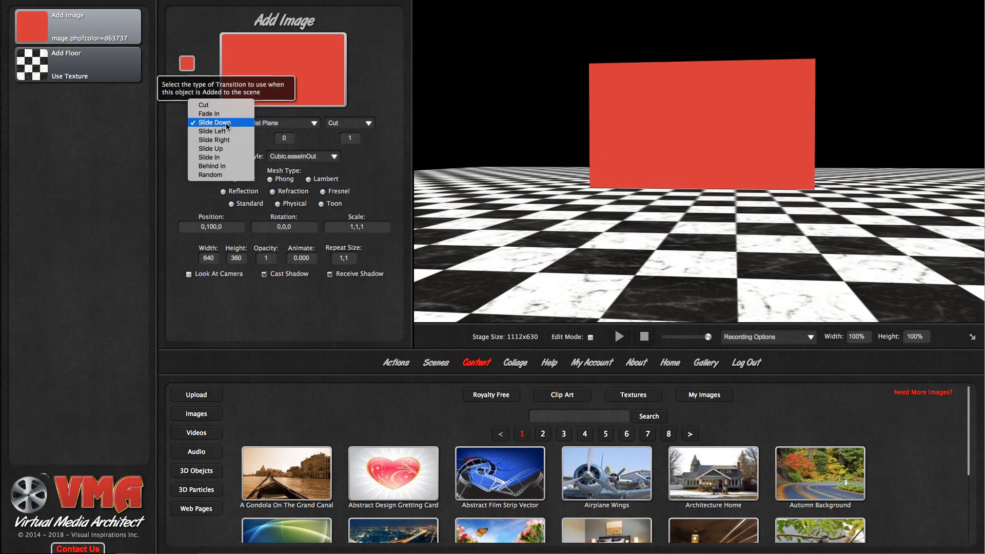
pyautogui.click(179, 108)
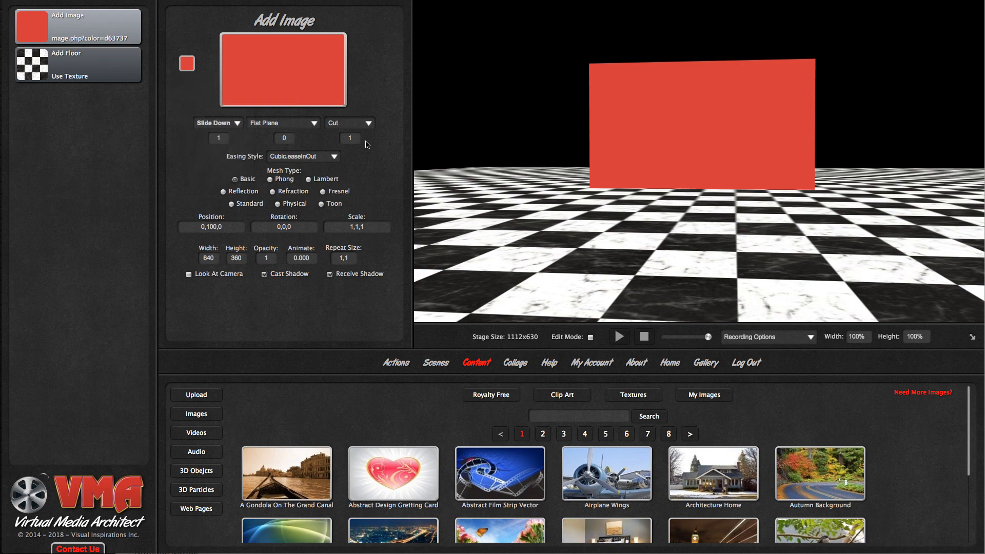
# Step: Review the removal and entry transition options and set the entry transition time to 3 seconds
pyautogui.click(353, 126)
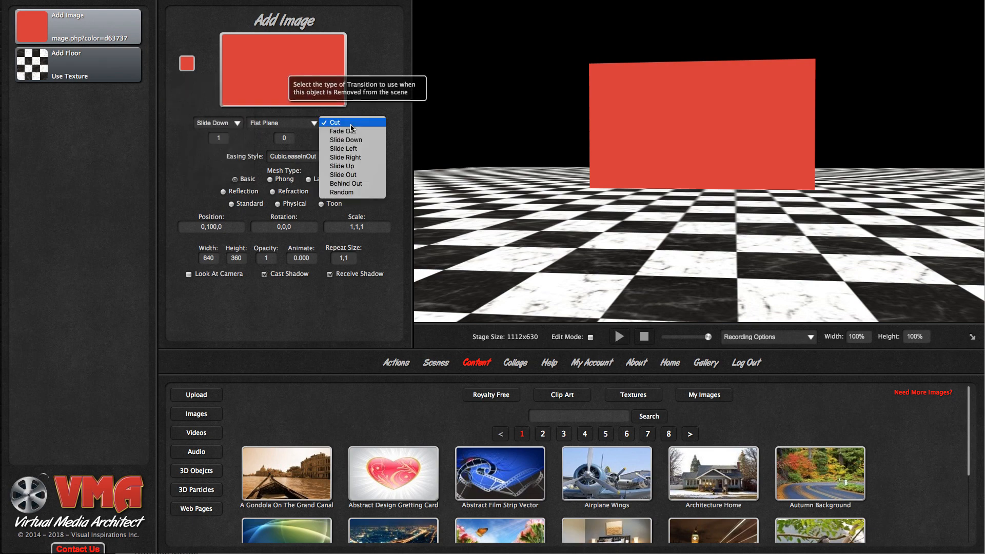
pyautogui.click(381, 107)
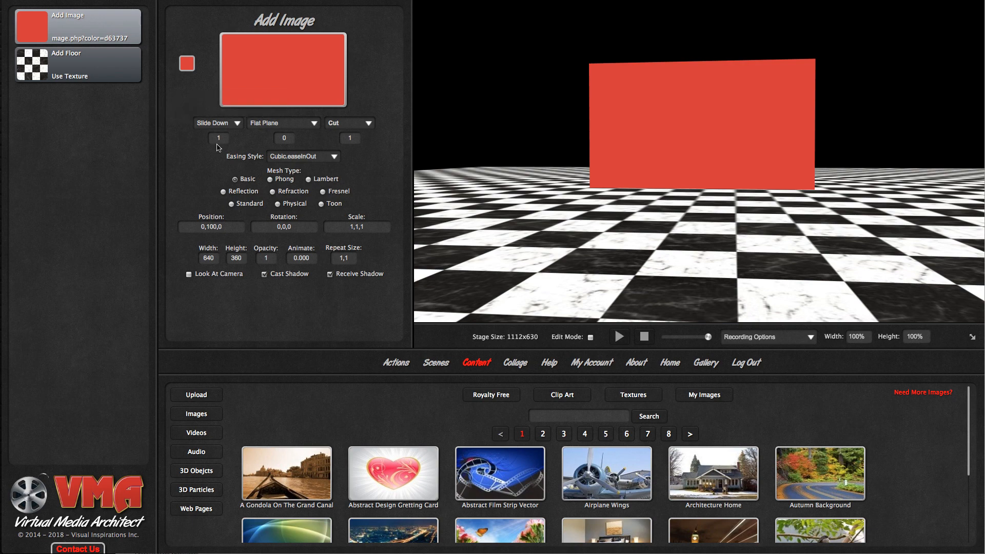
pyautogui.click(216, 128)
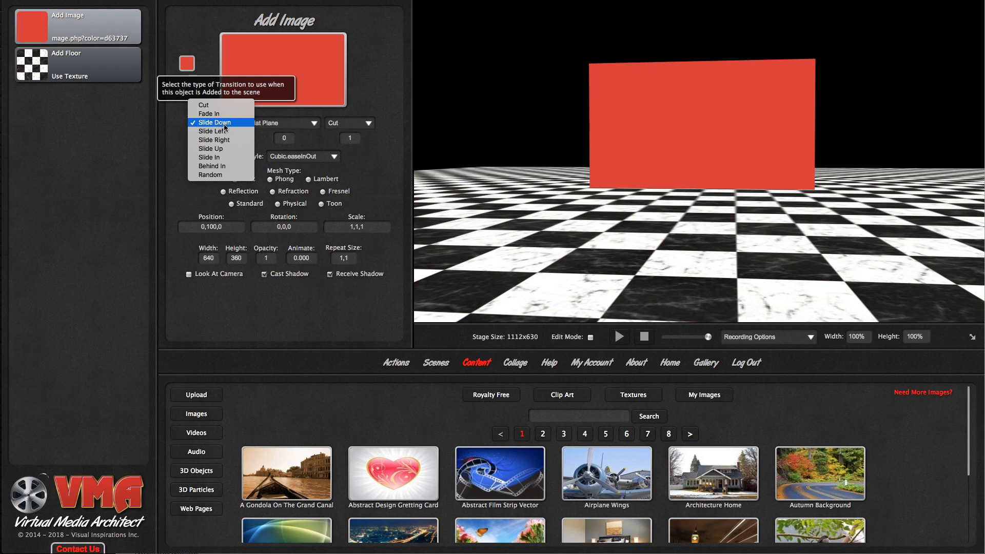
pyautogui.click(223, 124)
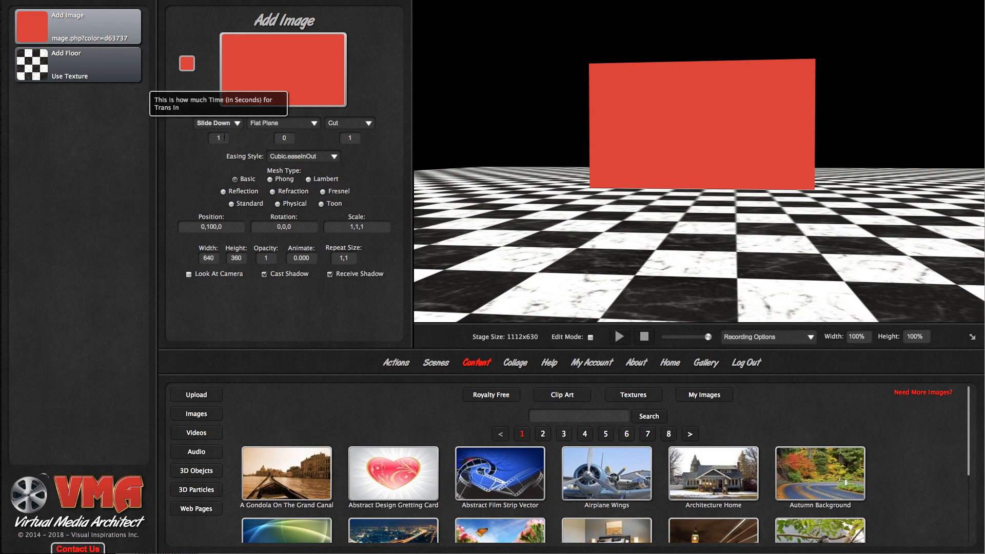
pyautogui.doubleClick(224, 137)
pyautogui.write('3')
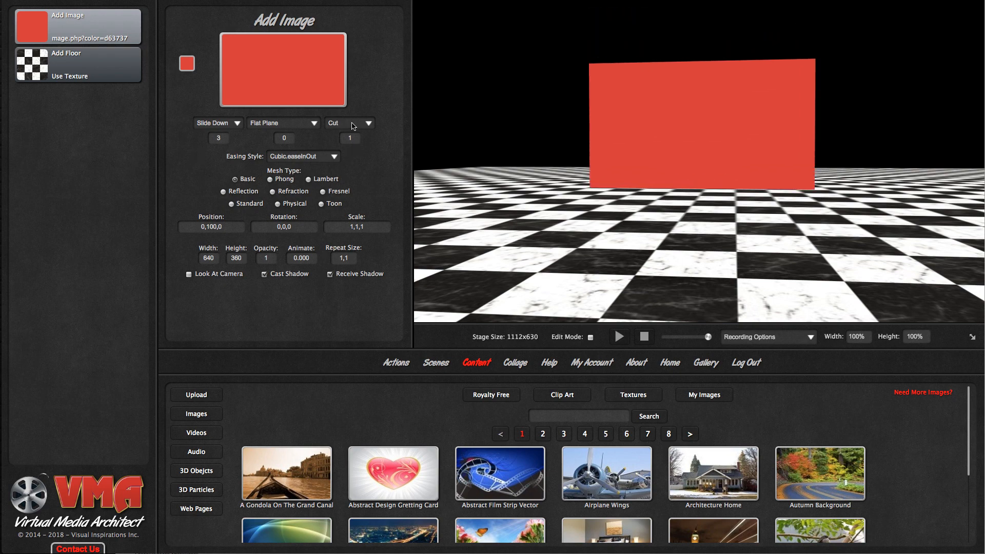
# Step: Change the object type to In Front and set the entry transition to Cut
pyautogui.click(281, 127)
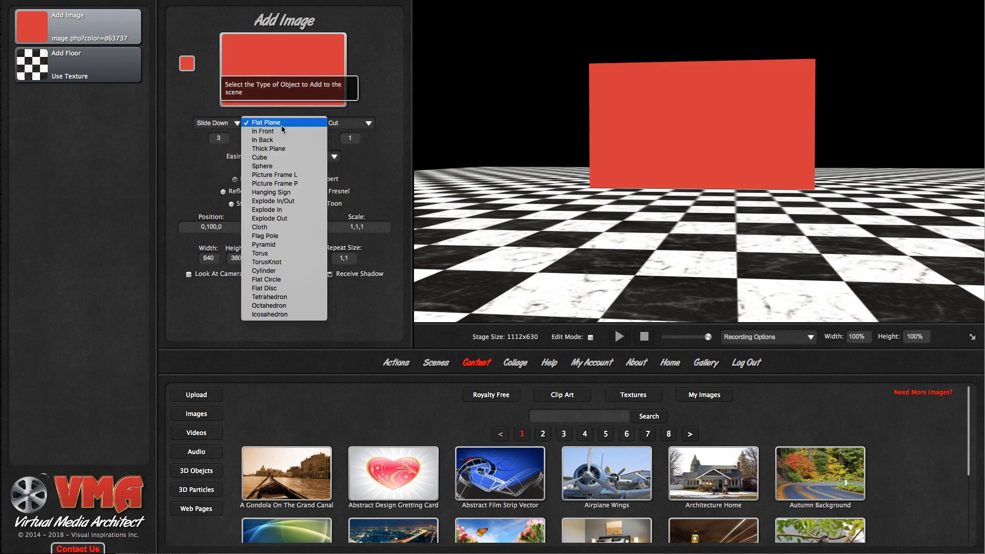
pyautogui.click(281, 134)
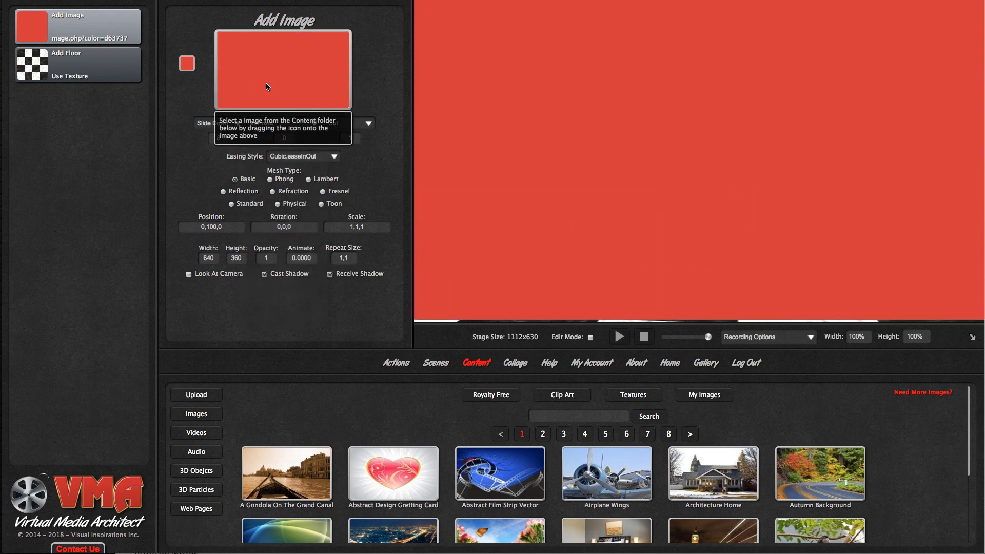
pyautogui.click(207, 125)
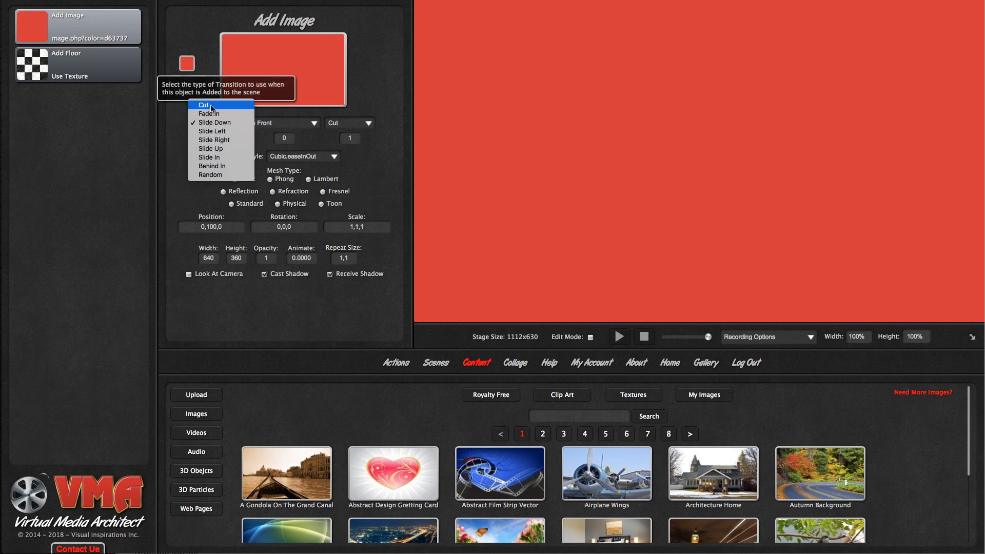
pyautogui.click(202, 106)
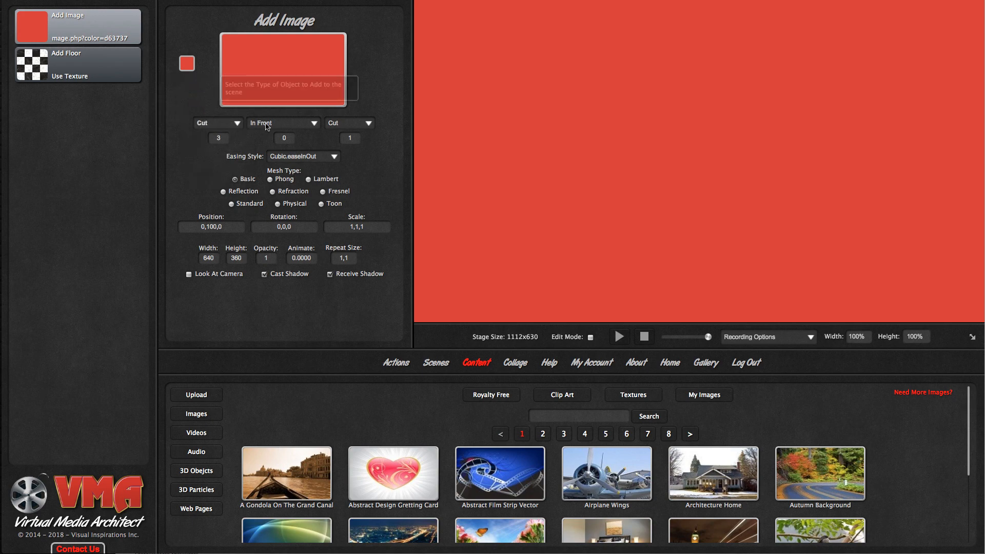
# Step: Try the object type In Back, followed by Thick Plane, and inspect the thick plane's side edges
pyautogui.click(264, 129)
pyautogui.click(268, 132)
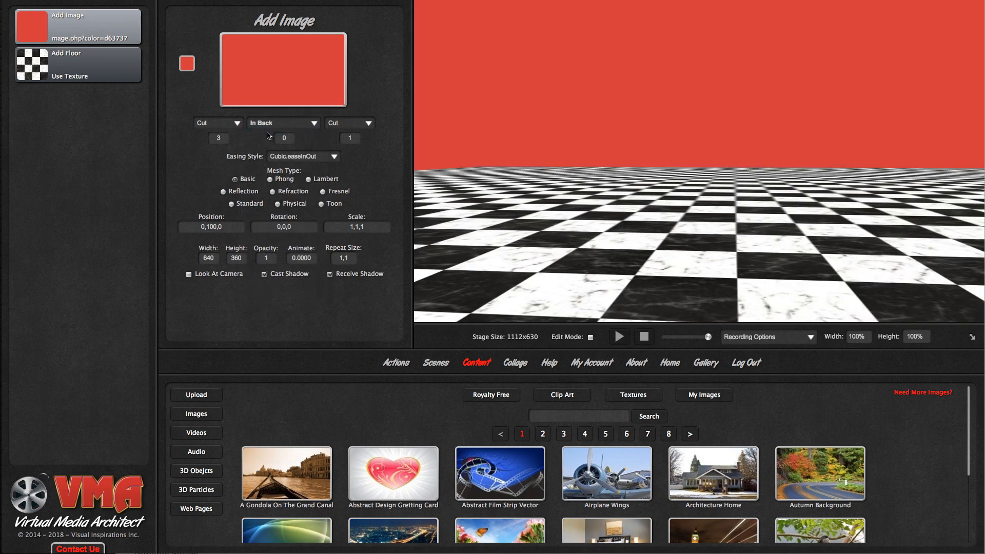
pyautogui.click(271, 126)
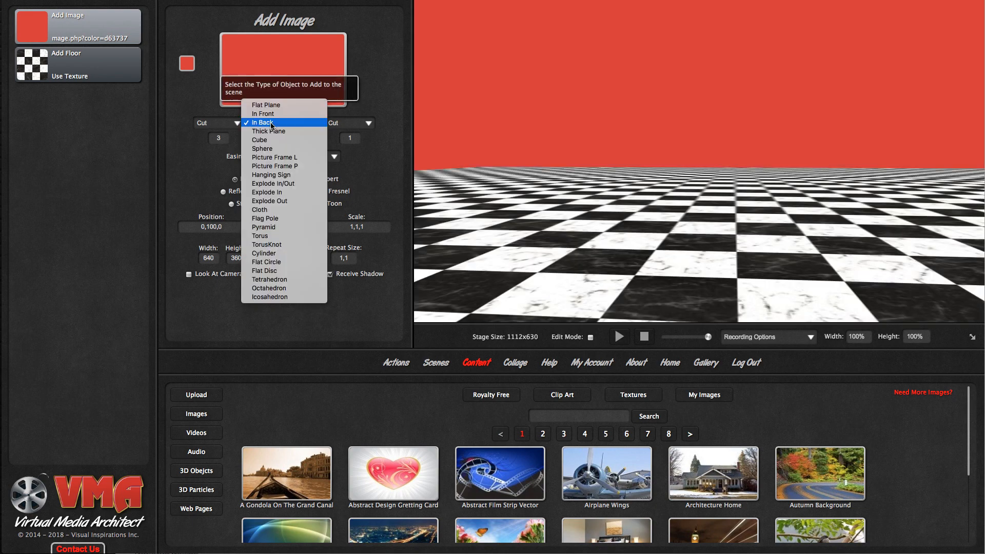
pyautogui.click(272, 131)
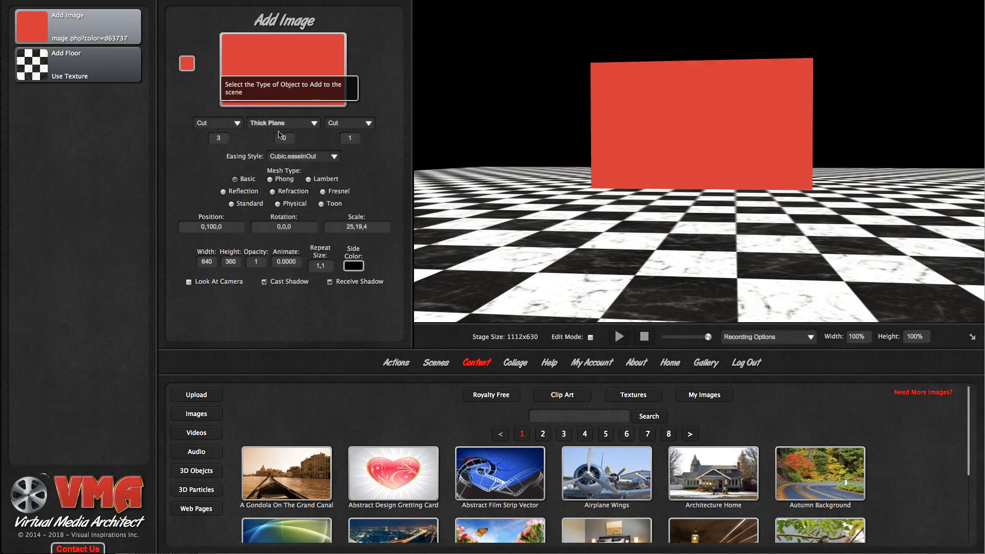
pyautogui.moveTo(569, 227); pyautogui.dragTo(683, 240)
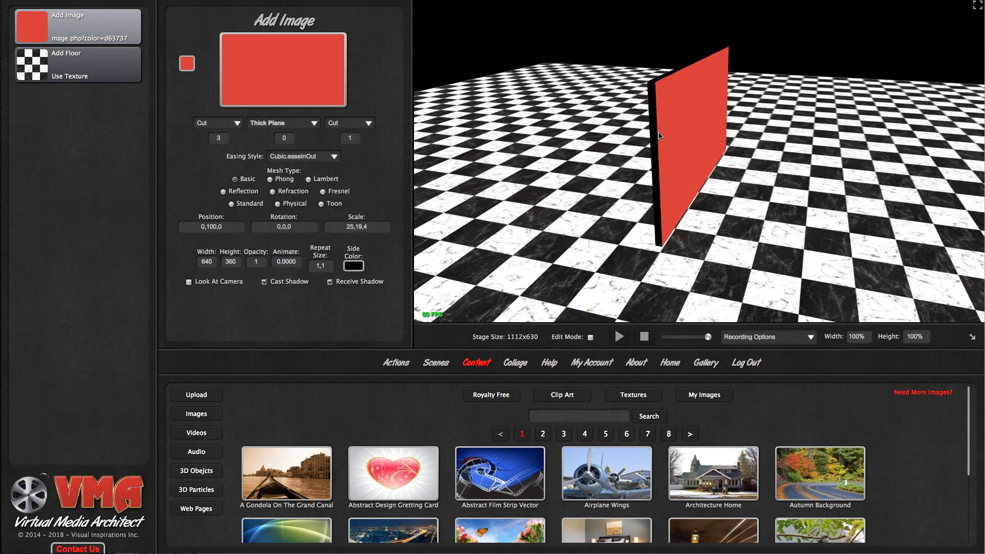
pyautogui.moveTo(757, 230); pyautogui.dragTo(522, 212)
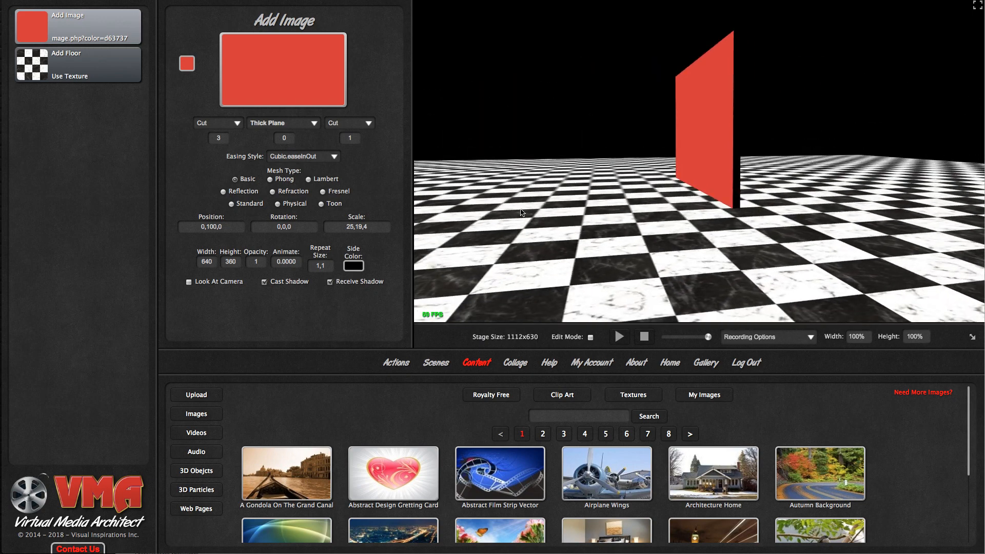
# Step: Try the object type Cube, followed by Sphere, for the red image object
pyautogui.click(272, 123)
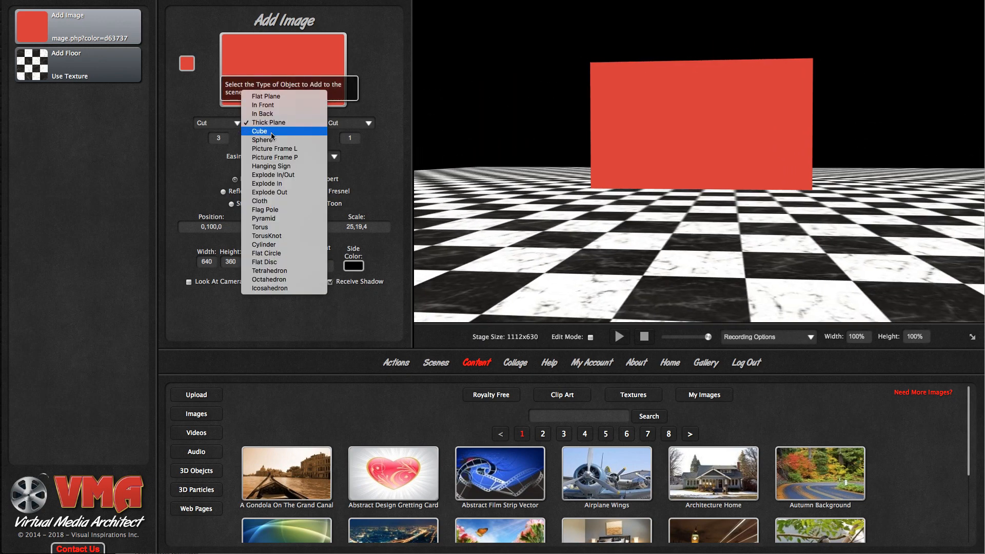
pyautogui.click(260, 132)
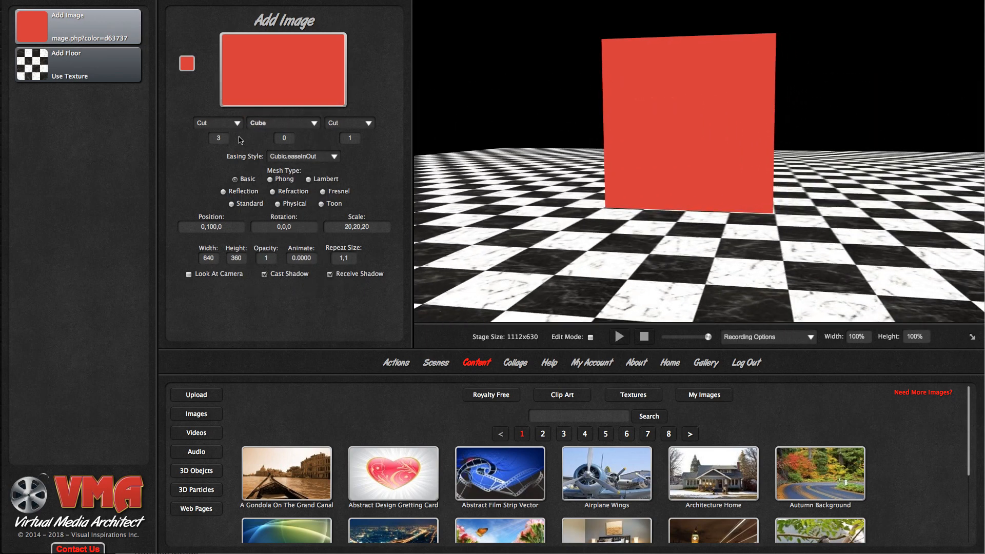
pyautogui.click(268, 129)
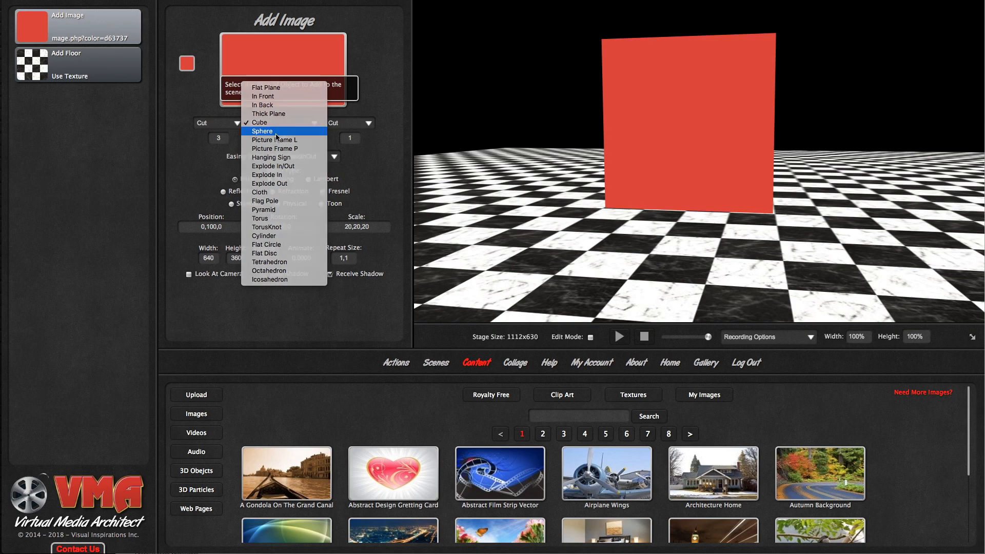
pyautogui.click(272, 135)
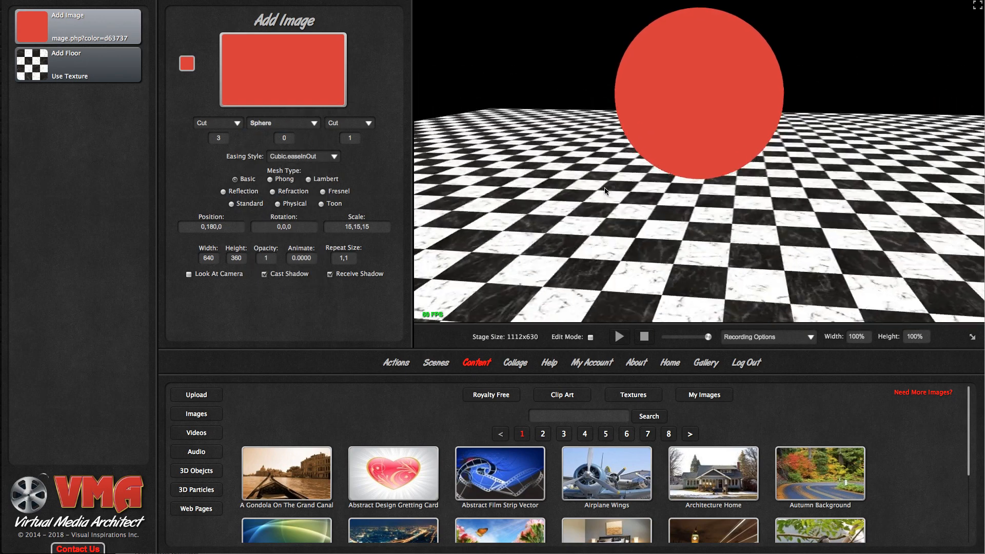
# Step: Change the red image object's type to Picture Frame L
pyautogui.click(272, 123)
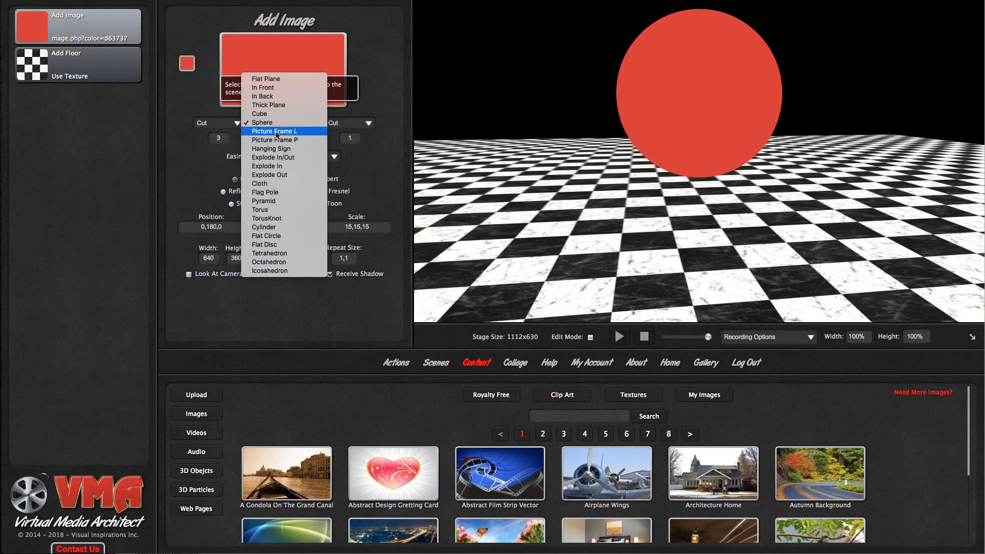
pyautogui.click(276, 132)
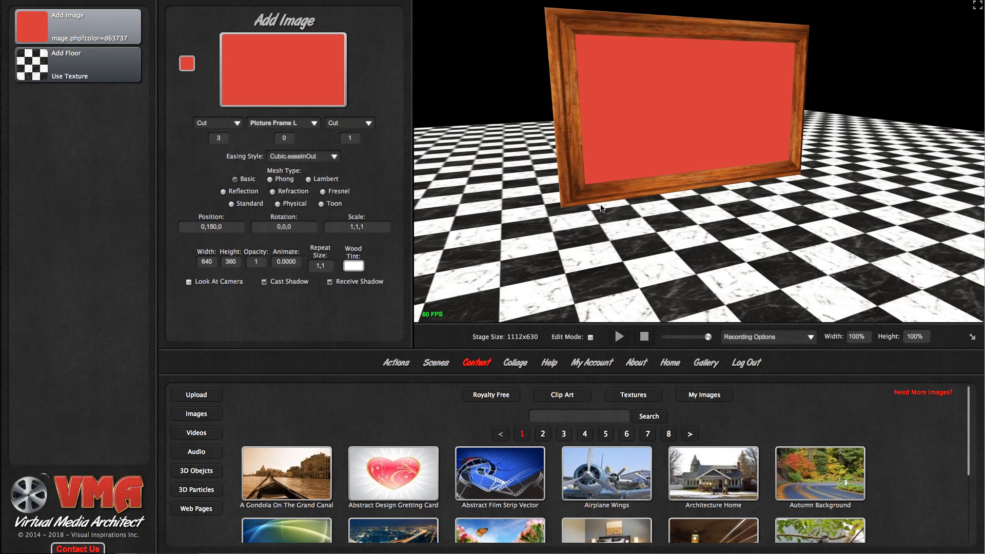
# Step: Try the object type Explode In for the red image, followed by Flat Plane
pyautogui.click(267, 128)
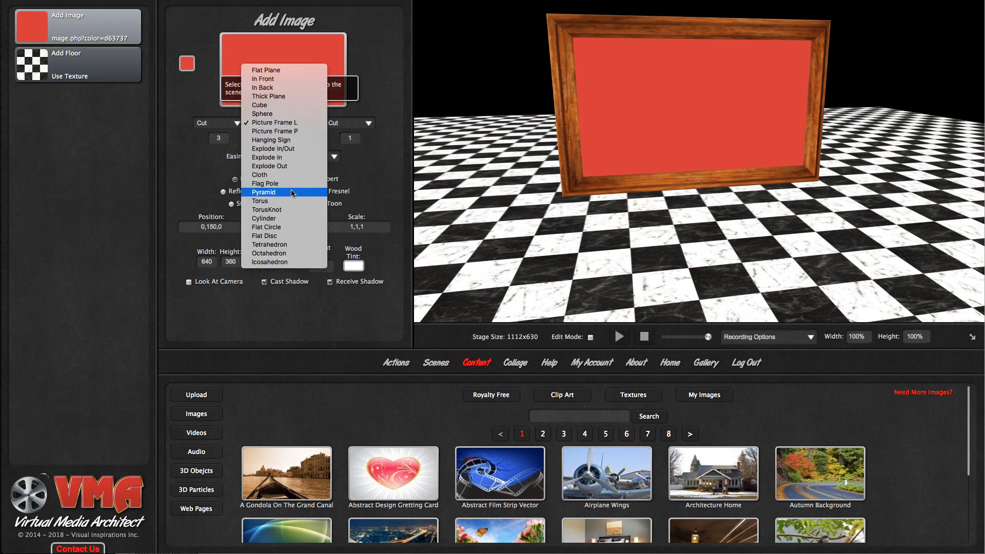
pyautogui.click(282, 159)
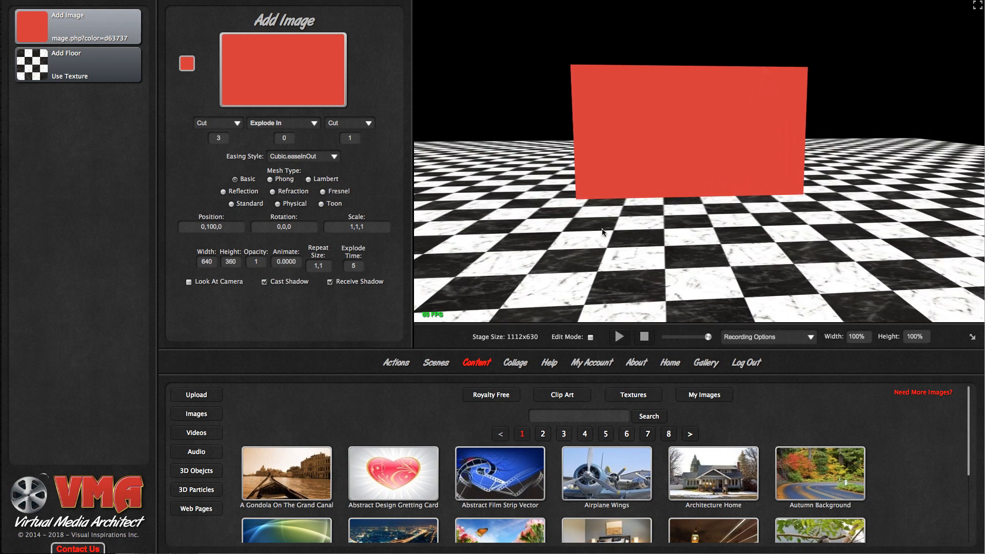
pyautogui.click(301, 125)
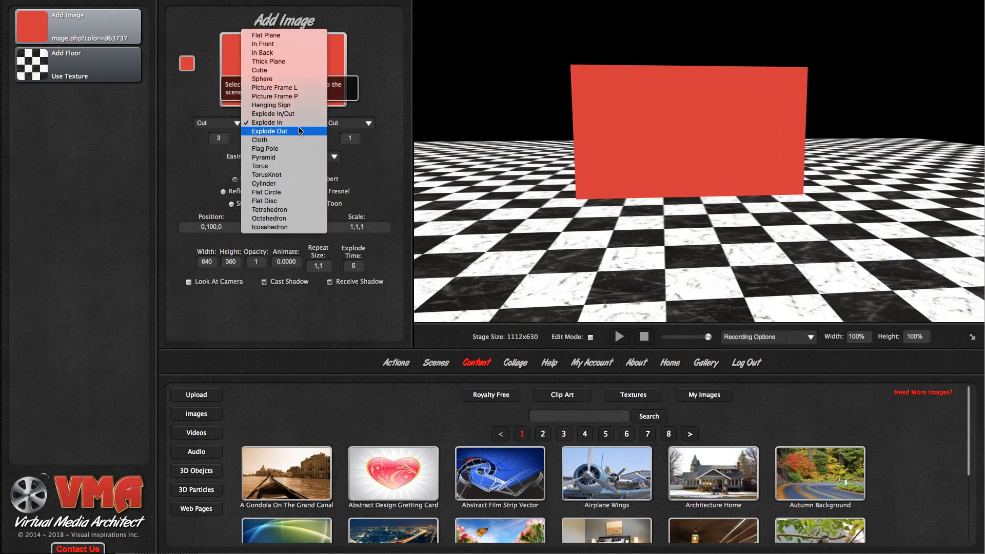
pyautogui.click(272, 36)
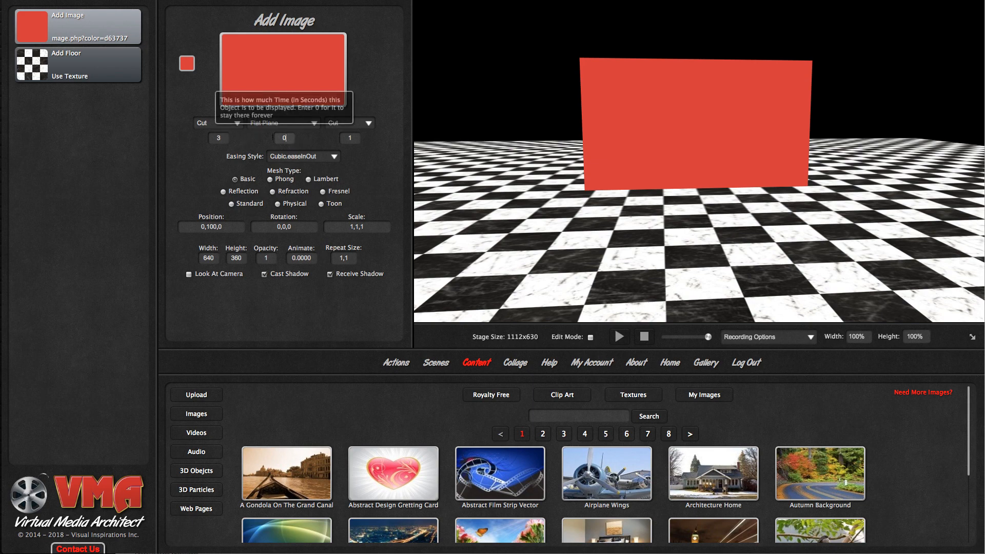
# Step: Set the red image's display time to 3 seconds
pyautogui.doubleClick(286, 137)
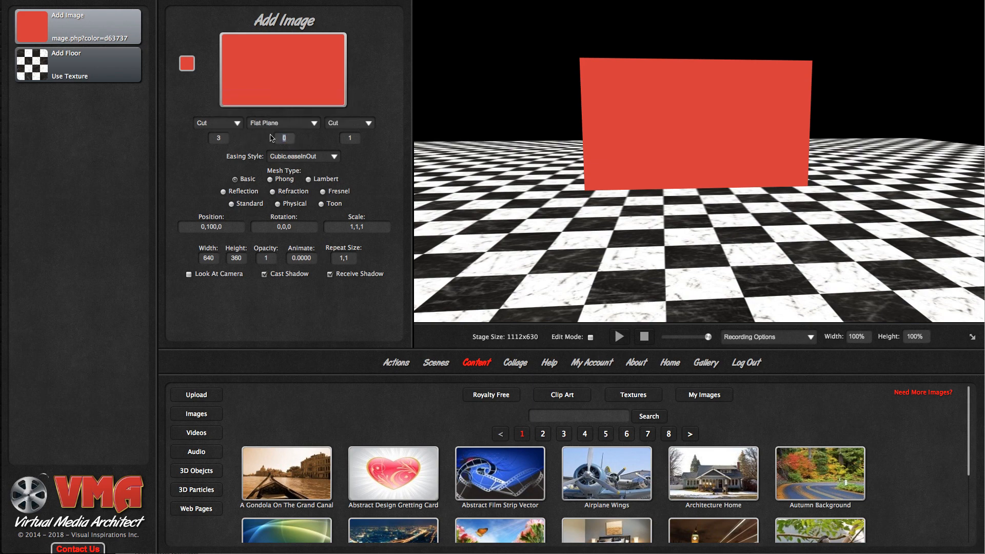
pyautogui.write('3')
pyautogui.click(251, 147)
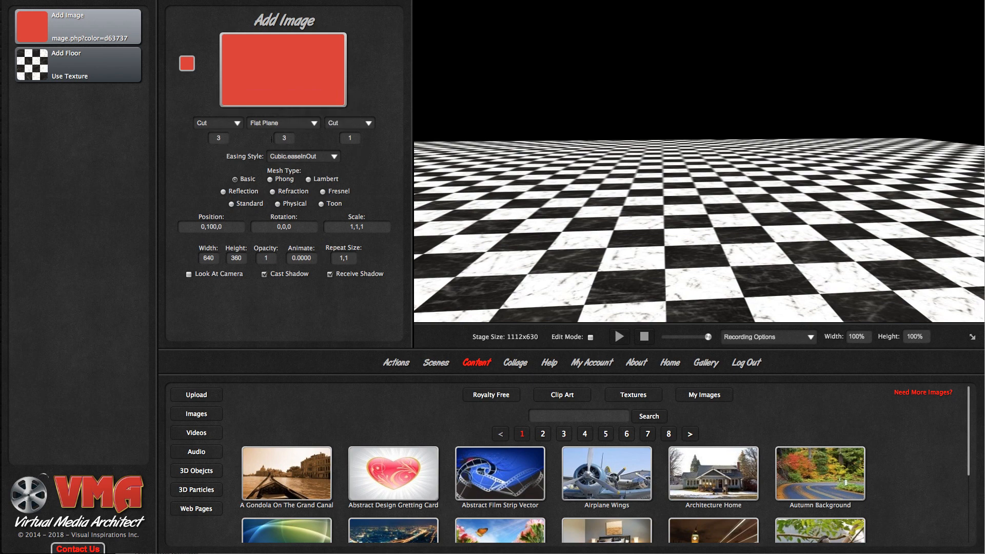
# Step: Set the red image's entry transition to Slide In with Bounce.easeOut easing, and its display time to 0
pyautogui.click(214, 127)
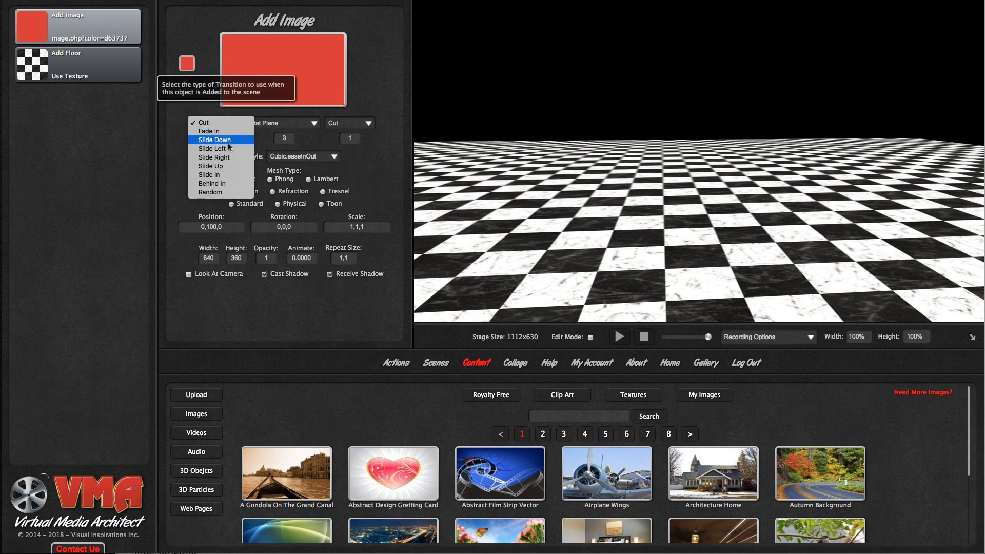
pyautogui.click(224, 175)
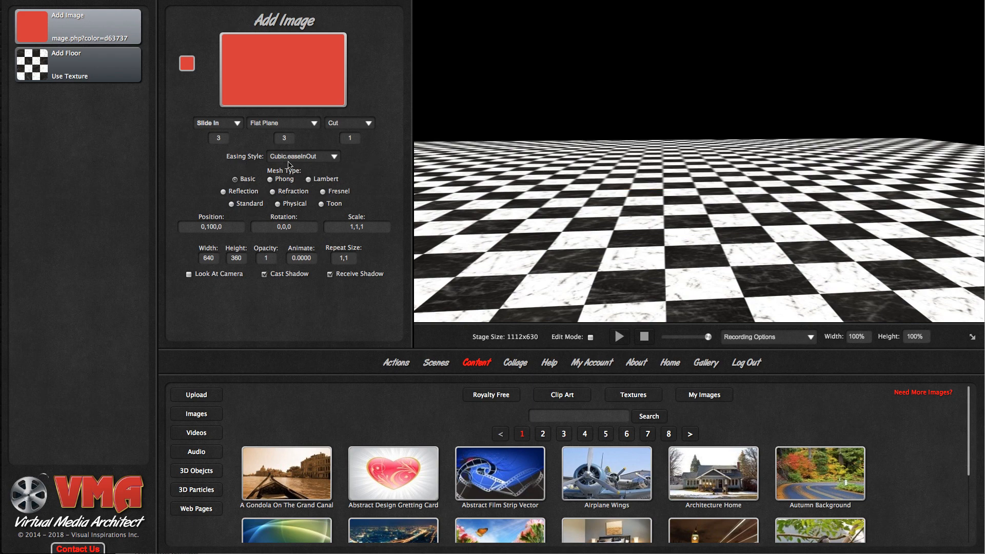
pyautogui.click(305, 160)
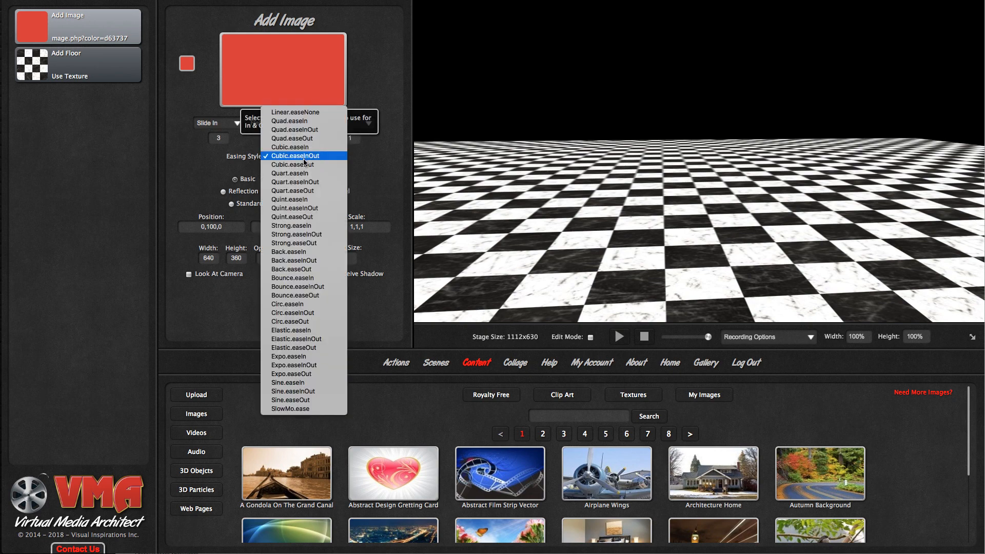
pyautogui.click(314, 298)
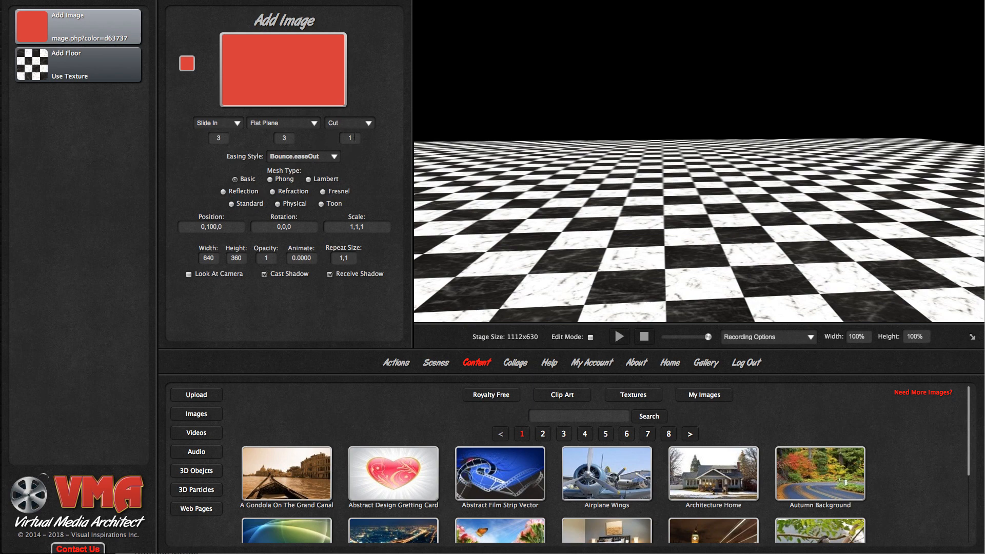
pyautogui.doubleClick(287, 138)
pyautogui.write('0')
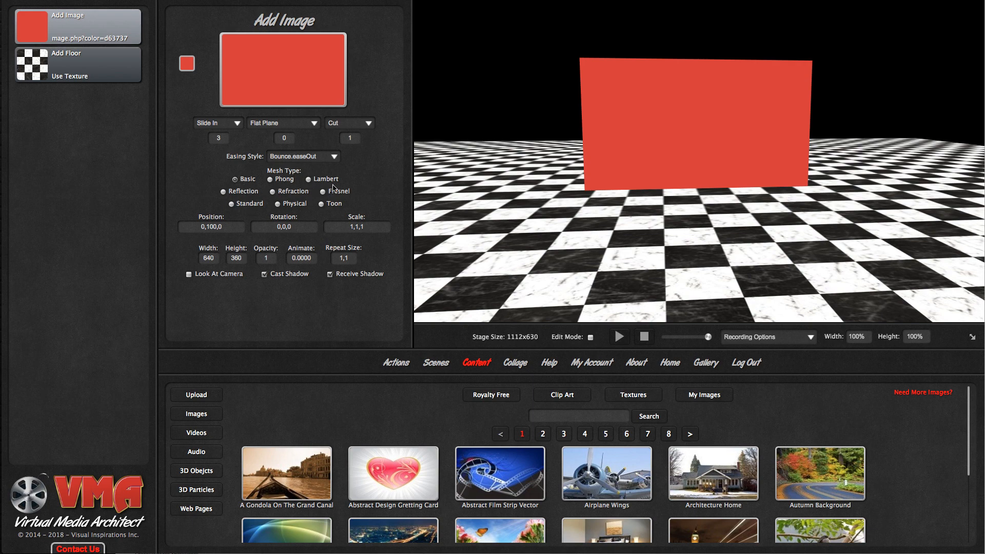
# Step: Add a light action to the scene and set the checkered floor's mesh type to Phong
pyautogui.click(390, 365)
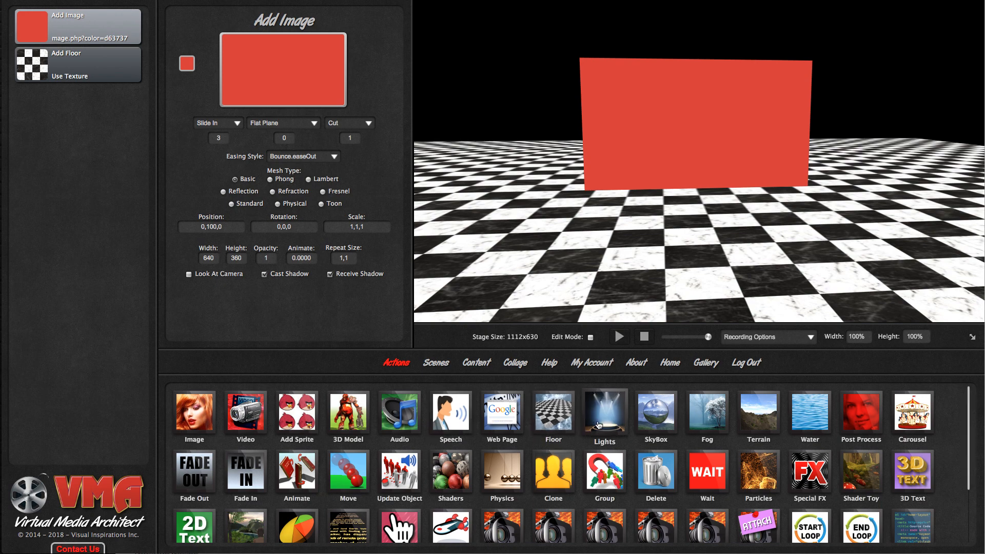
pyautogui.moveTo(612, 424); pyautogui.dragTo(81, 213)
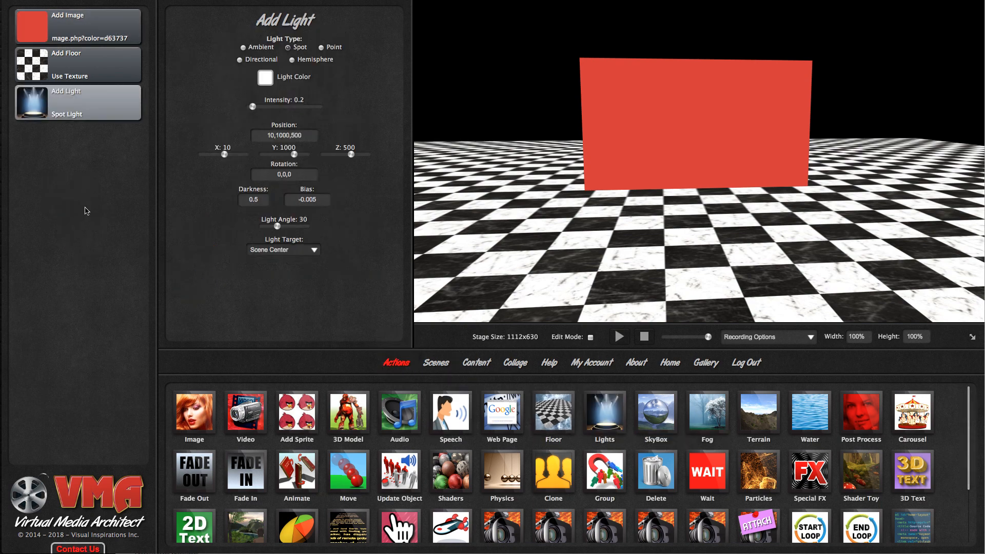
pyautogui.moveTo(96, 82)
pyautogui.click(98, 76)
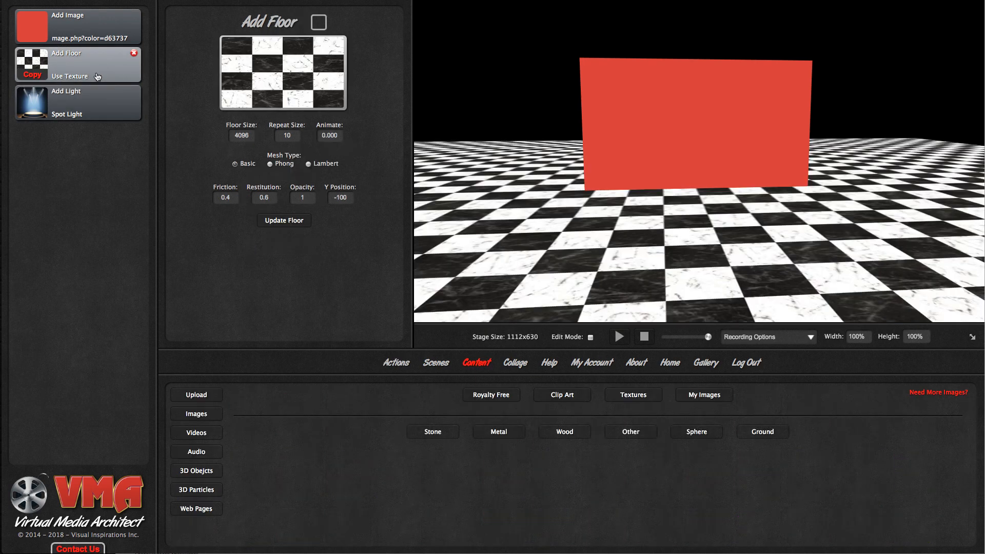
pyautogui.click(280, 164)
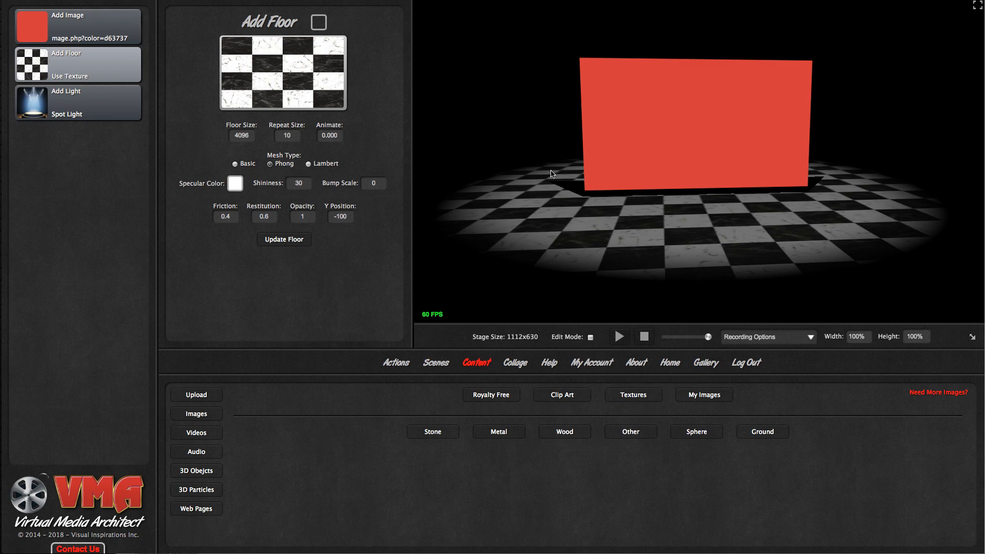
# Step: Examine the lit floor and the shadow cast by the red image from several angles
pyautogui.moveTo(86, 109)
pyautogui.moveTo(664, 255); pyautogui.dragTo(600, 255)
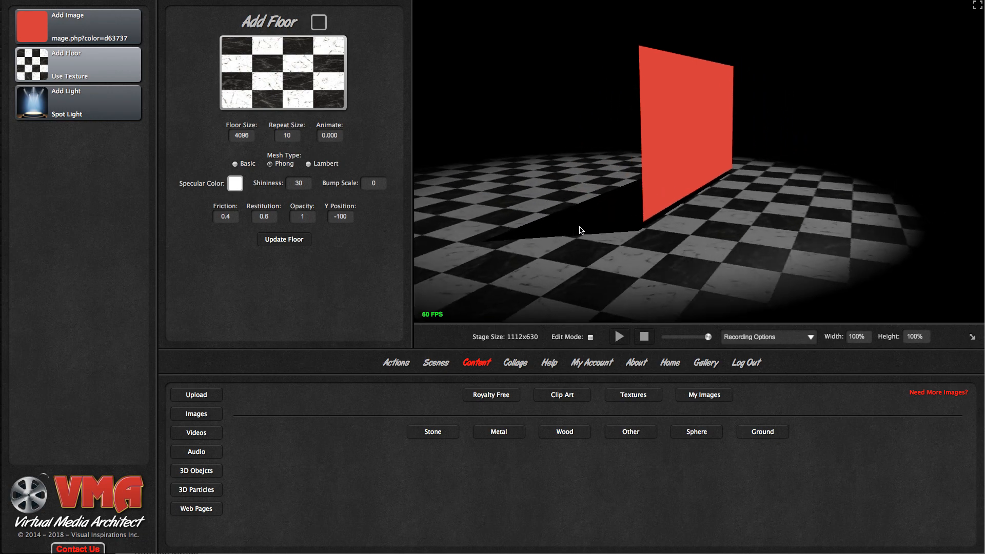
pyautogui.moveTo(550, 278); pyautogui.dragTo(650, 273)
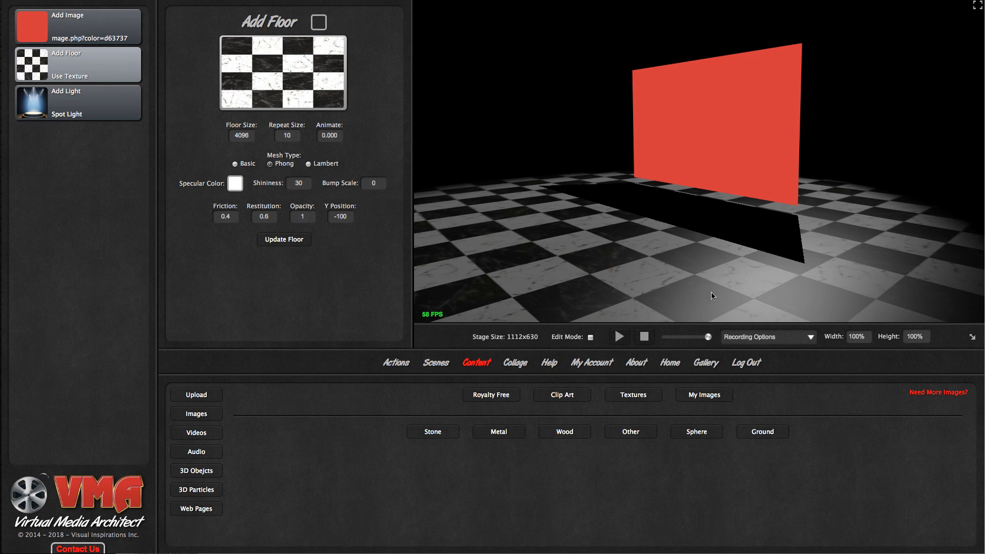
pyautogui.moveTo(817, 263); pyautogui.dragTo(578, 261)
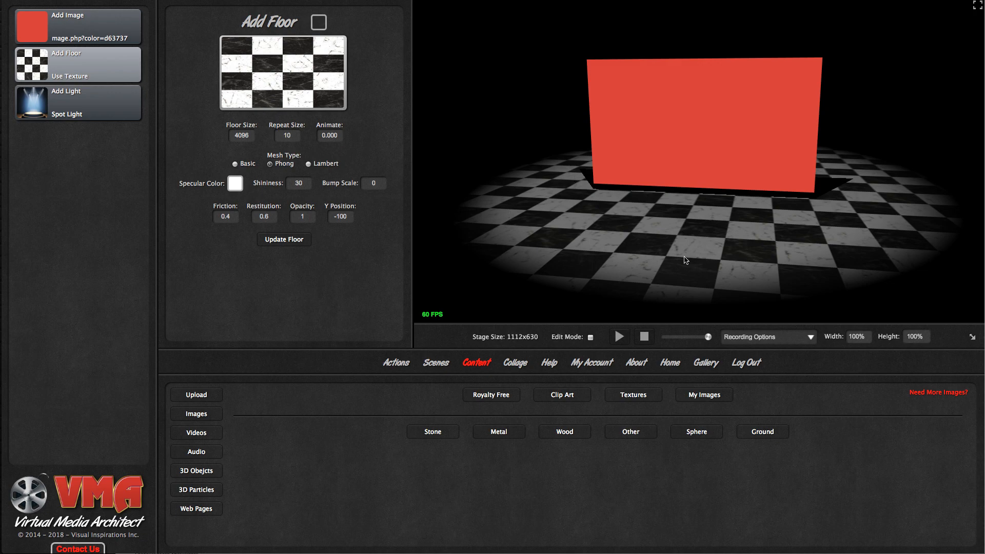
pyautogui.moveTo(607, 268); pyautogui.dragTo(626, 264)
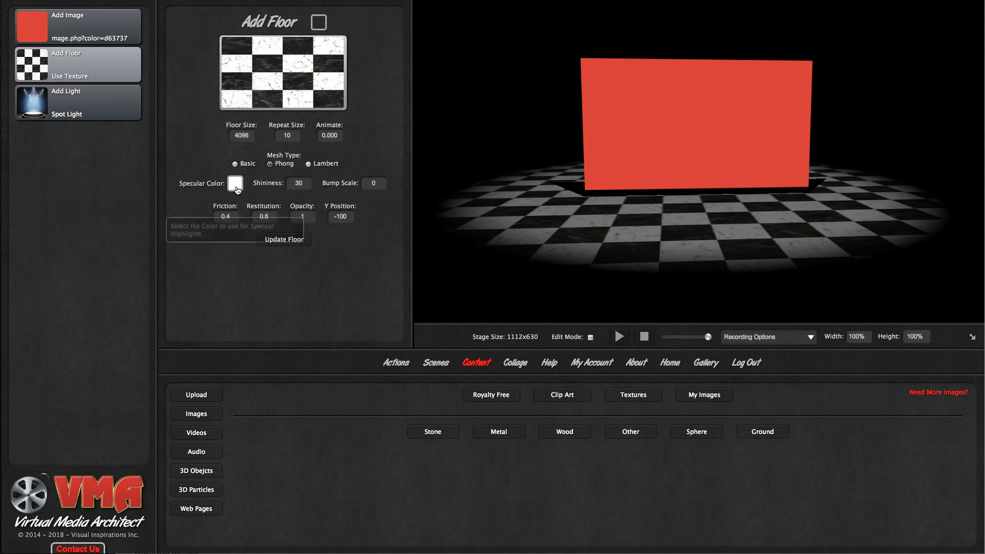
pyautogui.moveTo(564, 220); pyautogui.dragTo(810, 284)
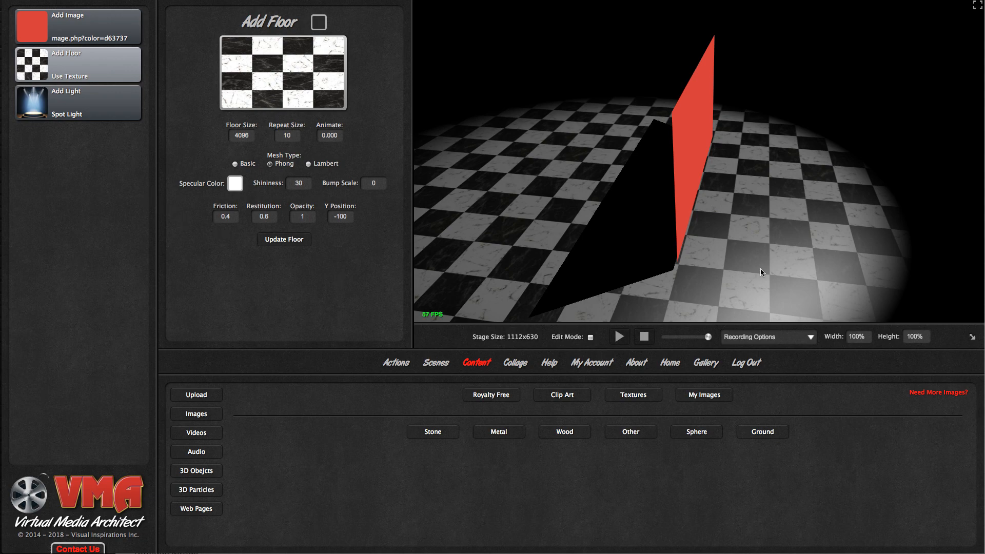
pyautogui.moveTo(760, 268); pyautogui.dragTo(641, 259)
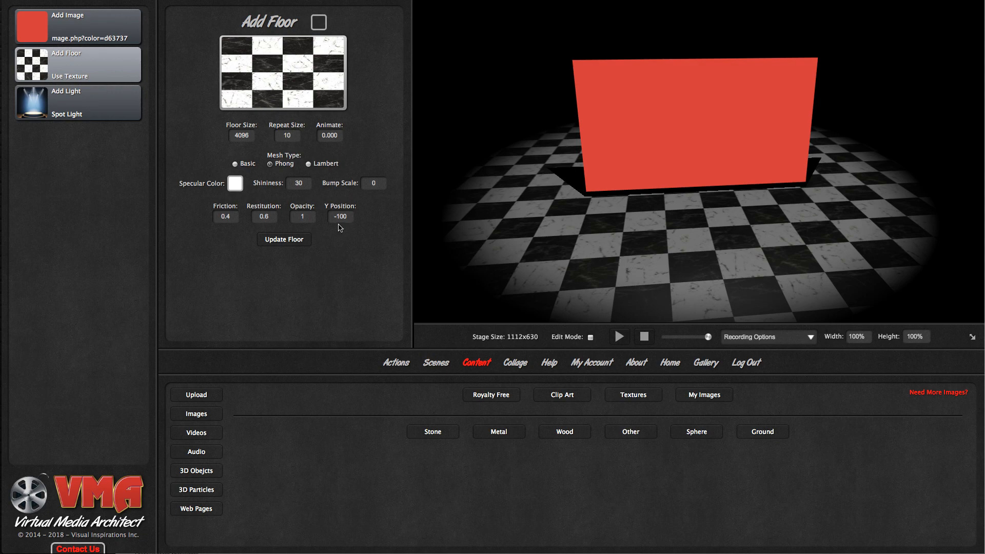
pyautogui.moveTo(541, 229); pyautogui.dragTo(538, 219)
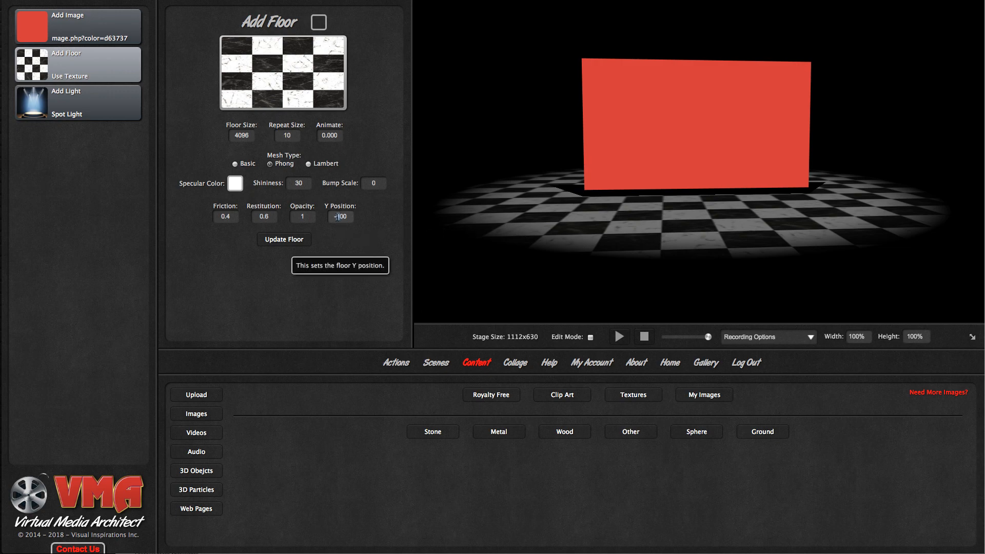
# Step: Set the floor's Y position to -200 and its opacity to 0.5
pyautogui.write('2')
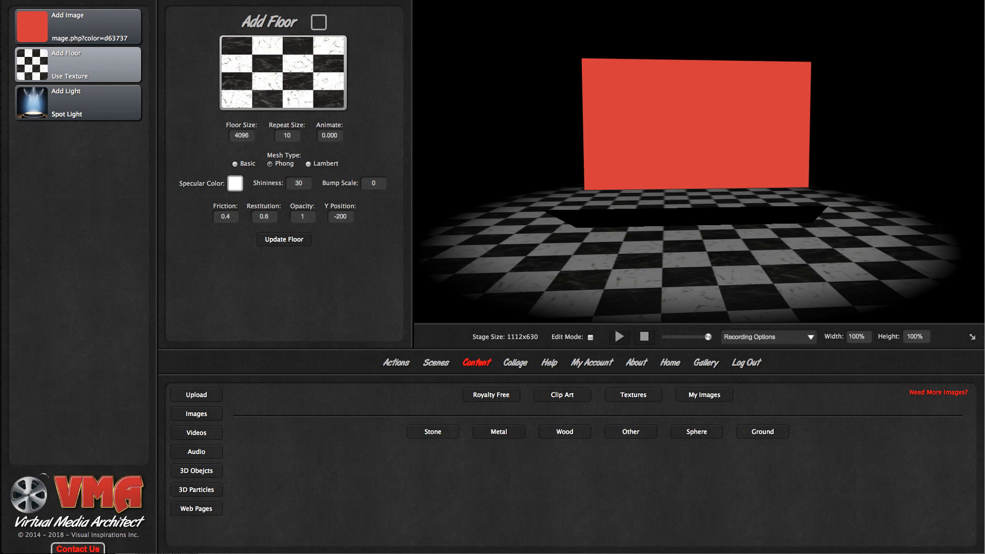
pyautogui.click(313, 217)
pyautogui.click(381, 261)
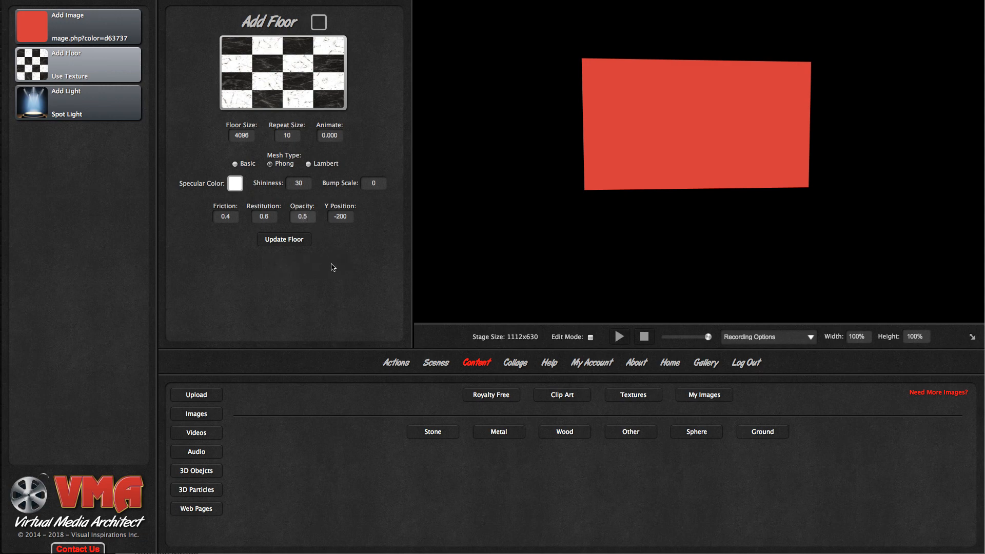
pyautogui.click(333, 267)
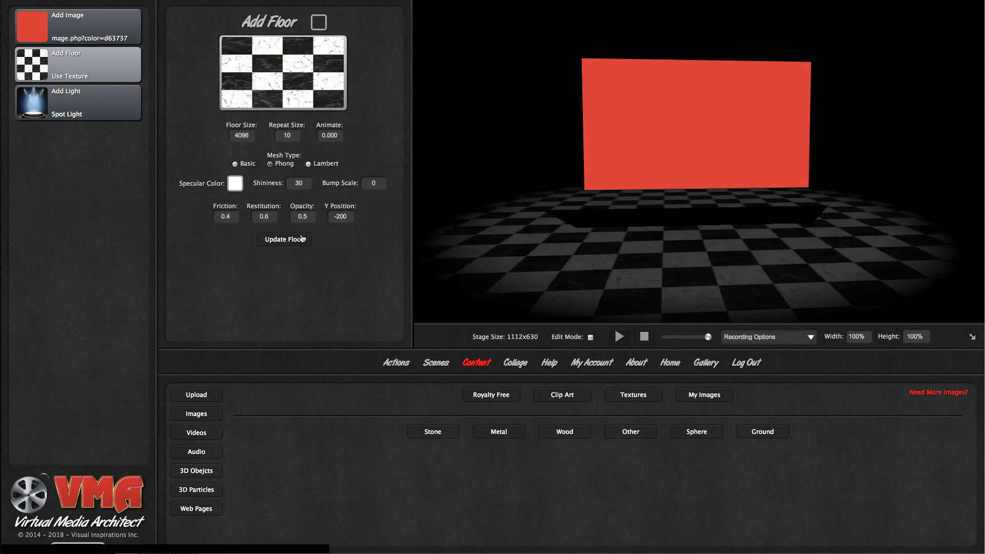
# Step: Restore the floor's opacity to 1
pyautogui.moveTo(311, 217); pyautogui.dragTo(282, 217)
pyautogui.write('1')
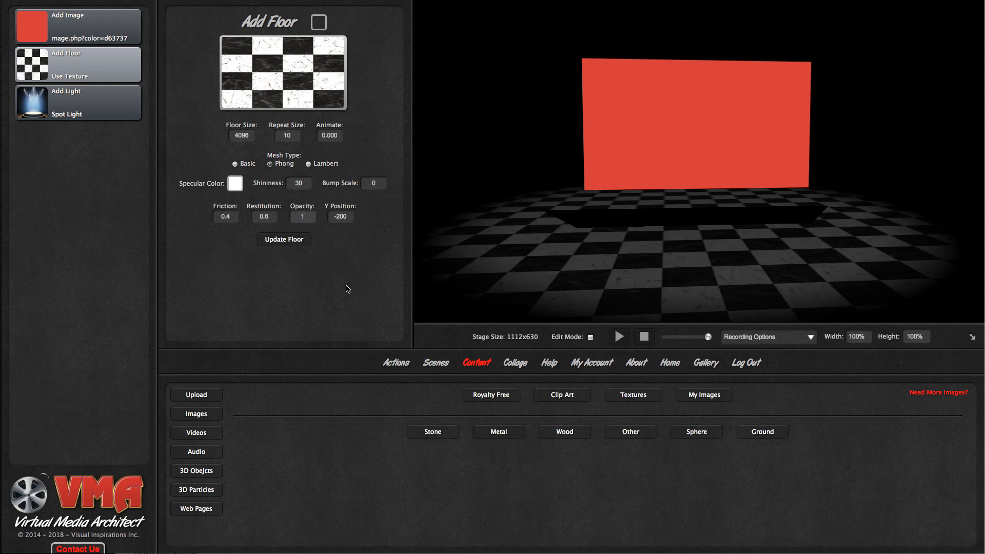
pyautogui.click(349, 265)
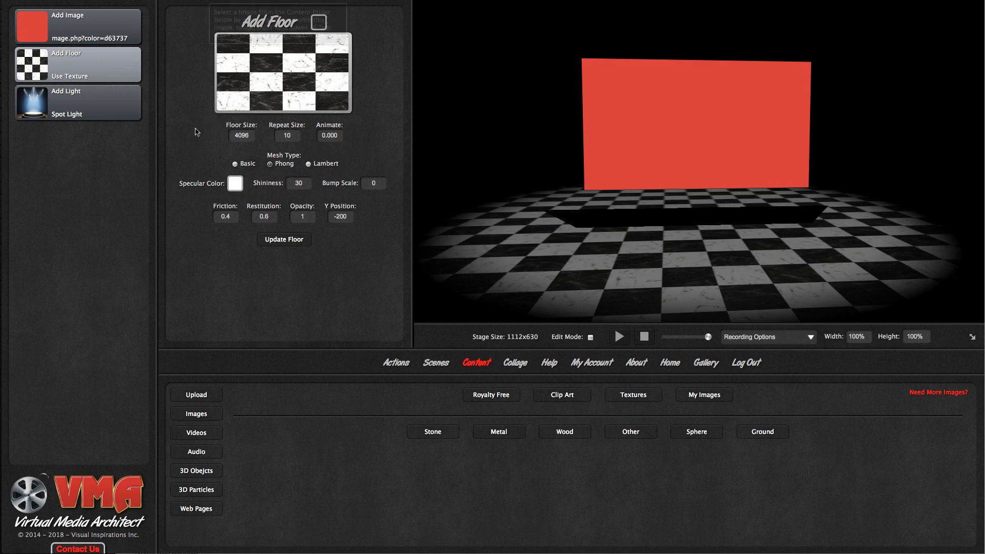
# Step: Set the red image's mesh type to Phong and inspect how the spot light affects its surface
pyautogui.click(113, 38)
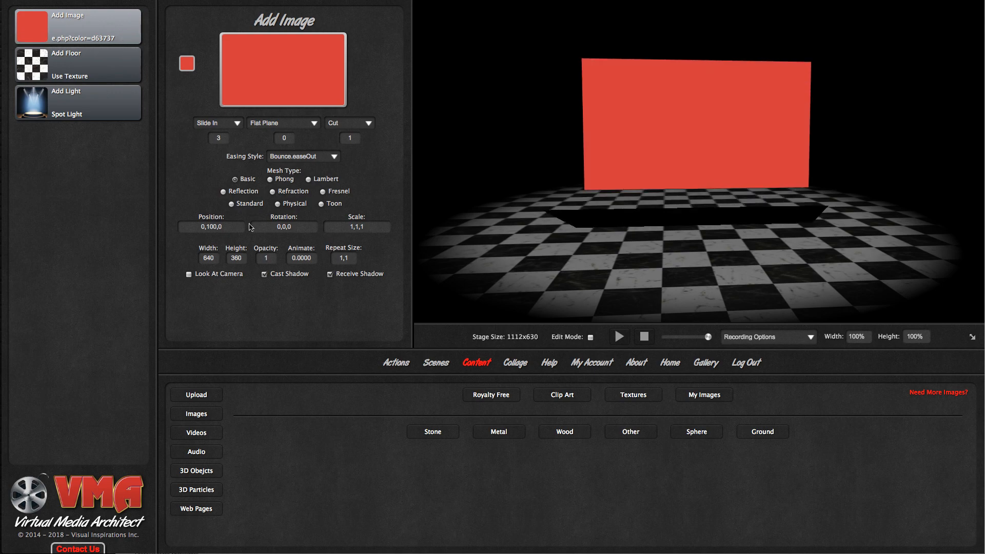
pyautogui.click(270, 179)
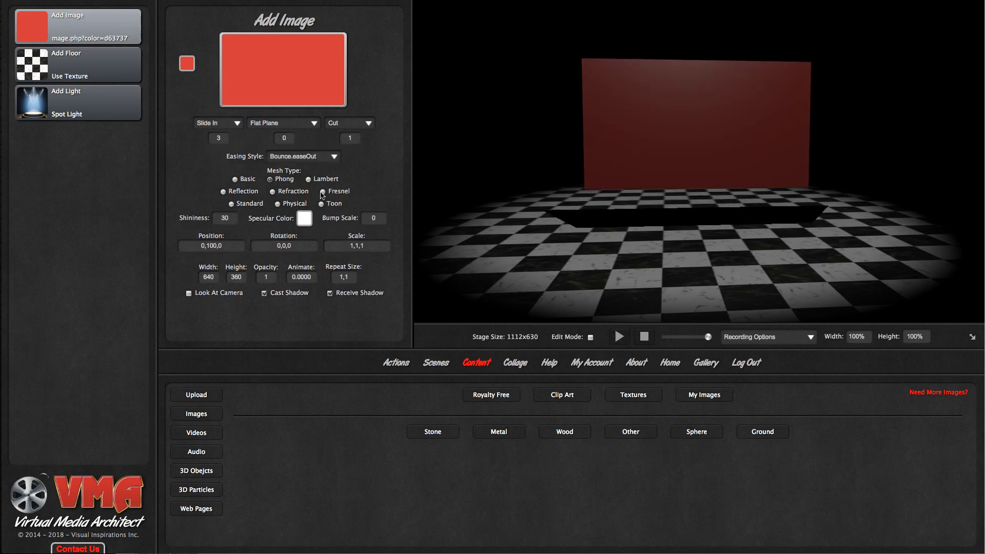
pyautogui.moveTo(632, 255); pyautogui.dragTo(646, 230)
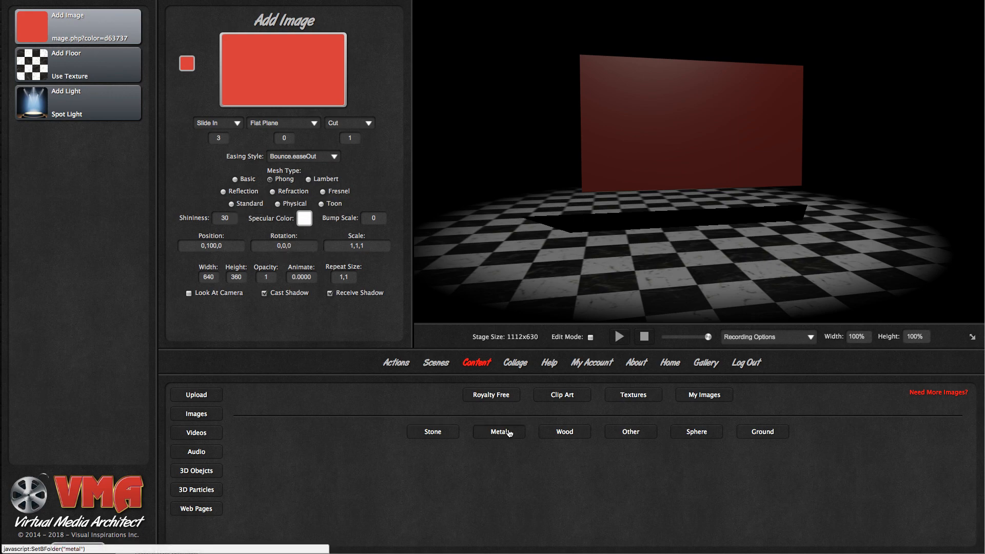
# Step: Replace the image object's solid red with the horizontal brown plank texture from the Wood textures
pyautogui.click(560, 434)
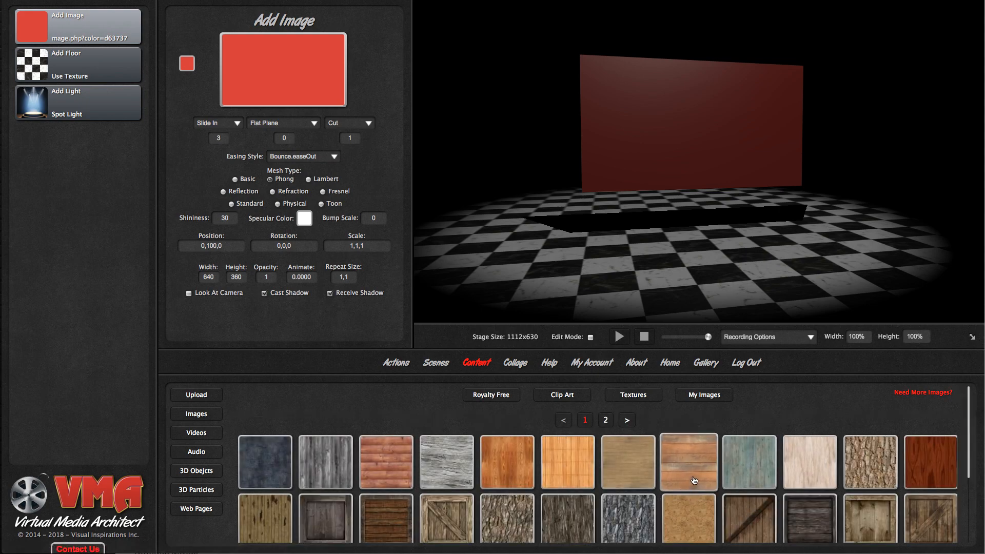
pyautogui.moveTo(696, 482); pyautogui.dragTo(308, 91)
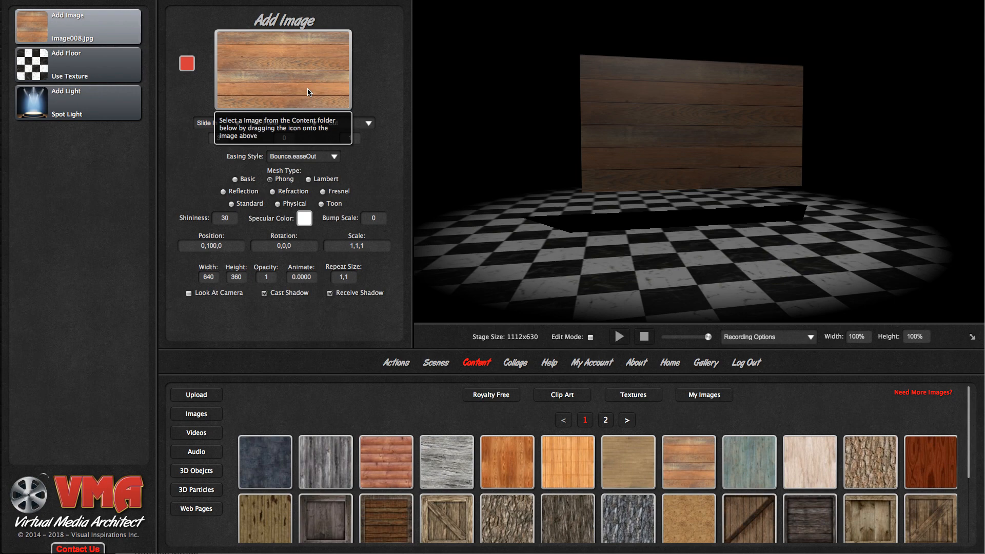
# Step: Set the wood image's mesh type to Basic and its entry transition to Cut
pyautogui.click(235, 180)
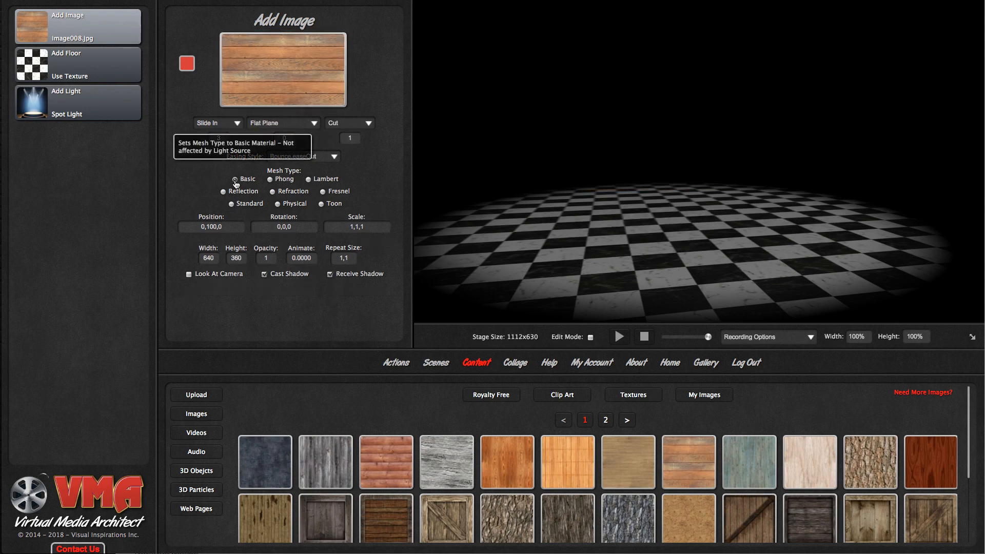
pyautogui.click(219, 124)
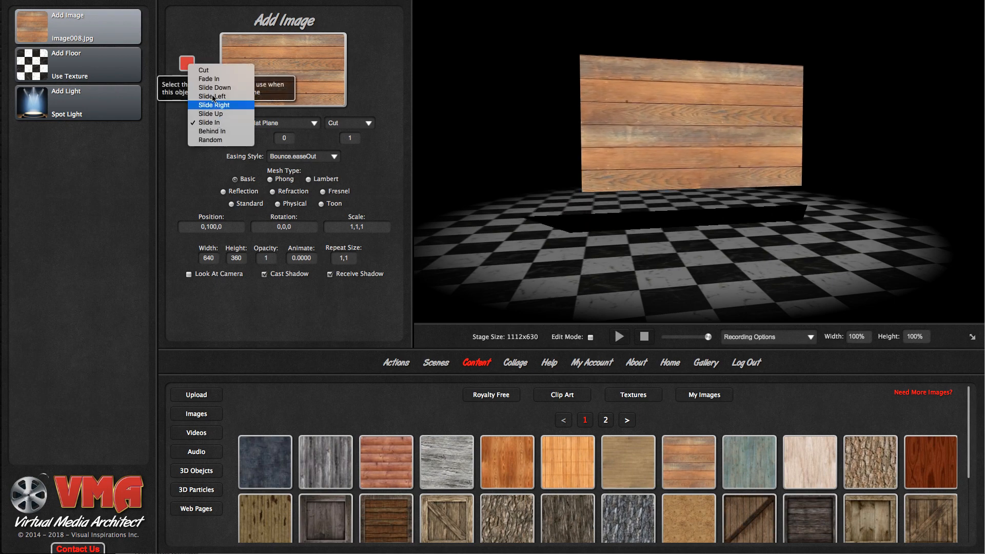
pyautogui.click(207, 70)
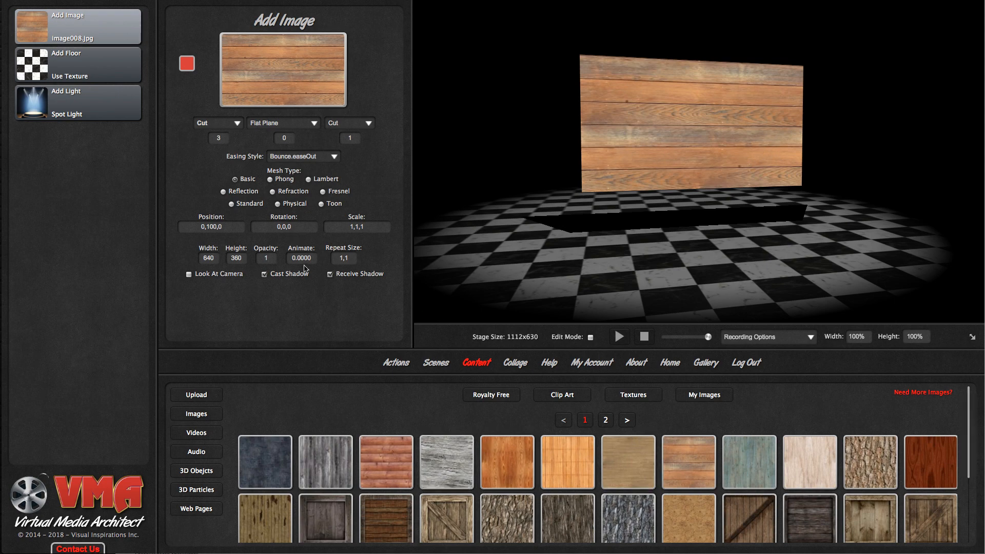
# Step: Set the wood image's Animate value to 0.0001
pyautogui.moveTo(308, 258); pyautogui.dragTo(312, 258)
pyautogui.write('1')
pyautogui.click(340, 308)
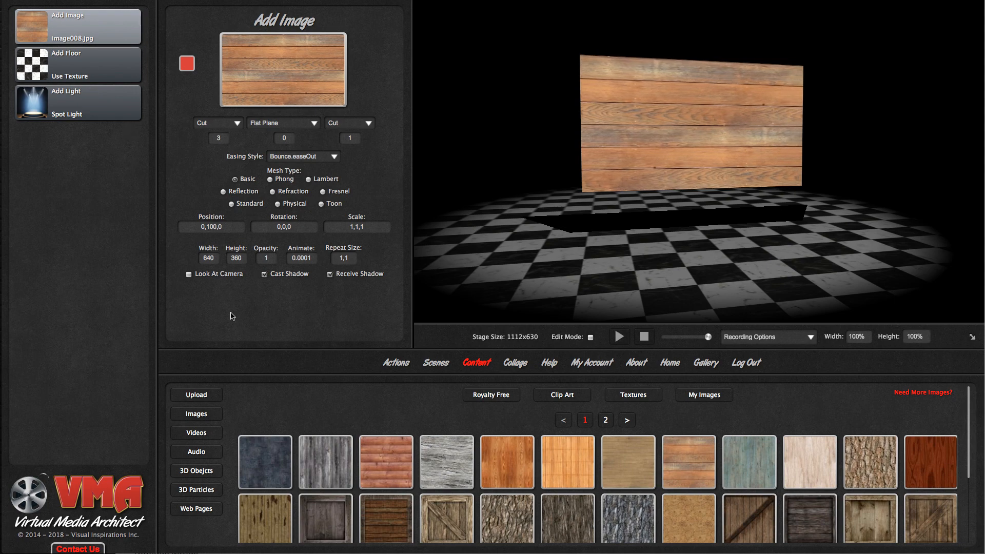
# Step: Add a Move action after the spot light in the action list and target the wood image with it
pyautogui.click(396, 365)
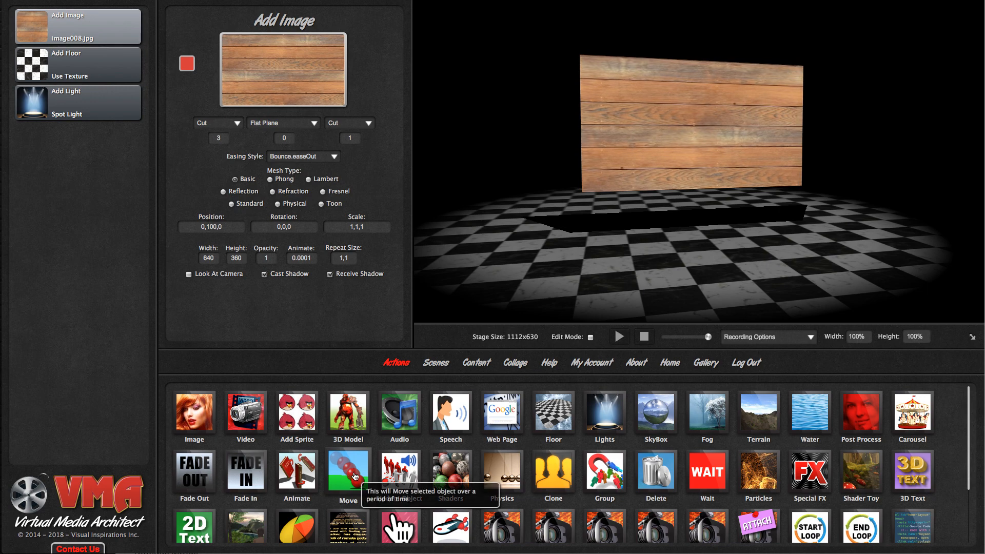
pyautogui.moveTo(352, 474); pyautogui.dragTo(100, 234)
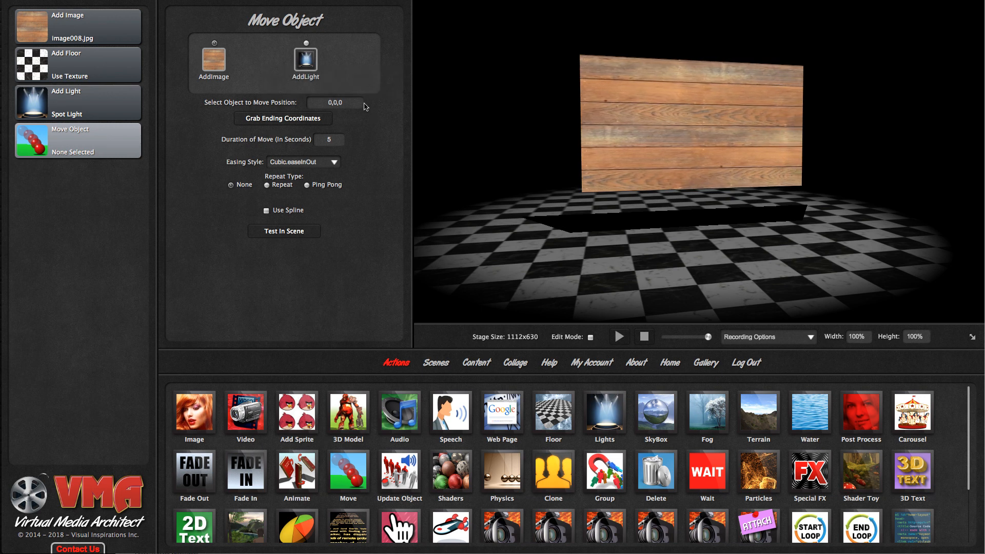
pyautogui.click(304, 119)
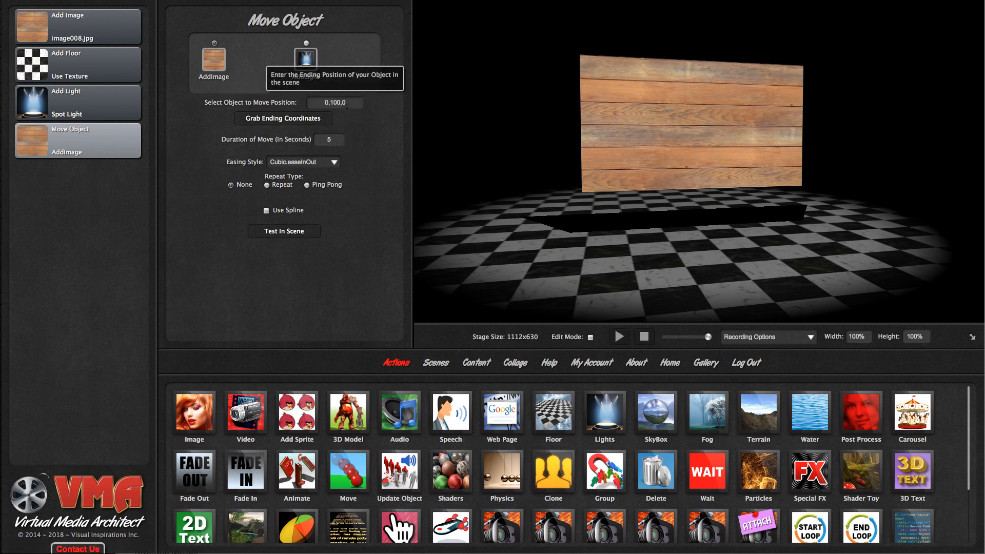
# Step: Set the Move action's ending position to 300,100,0 and test the motion in the scene
pyautogui.click(316, 102)
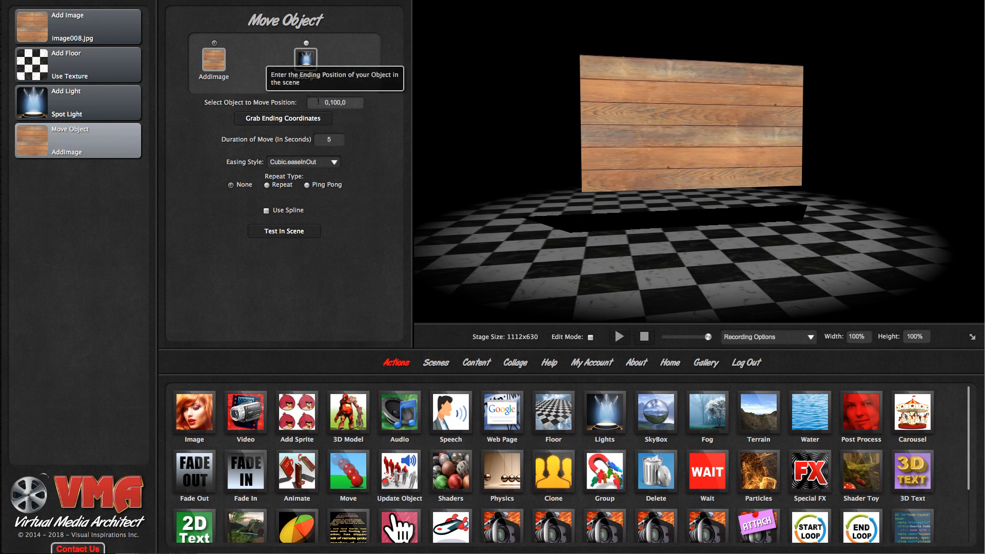
pyautogui.write('10')
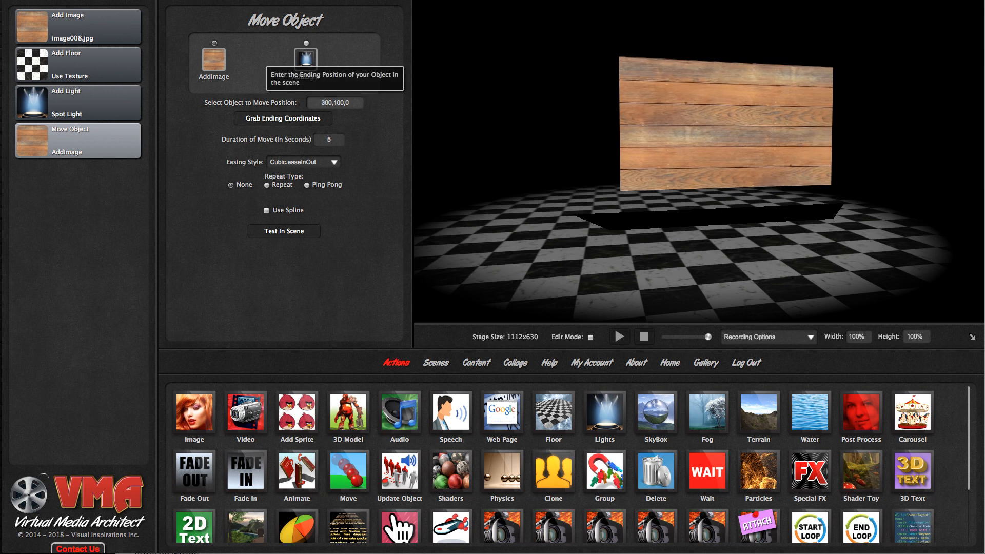
pyautogui.click(295, 234)
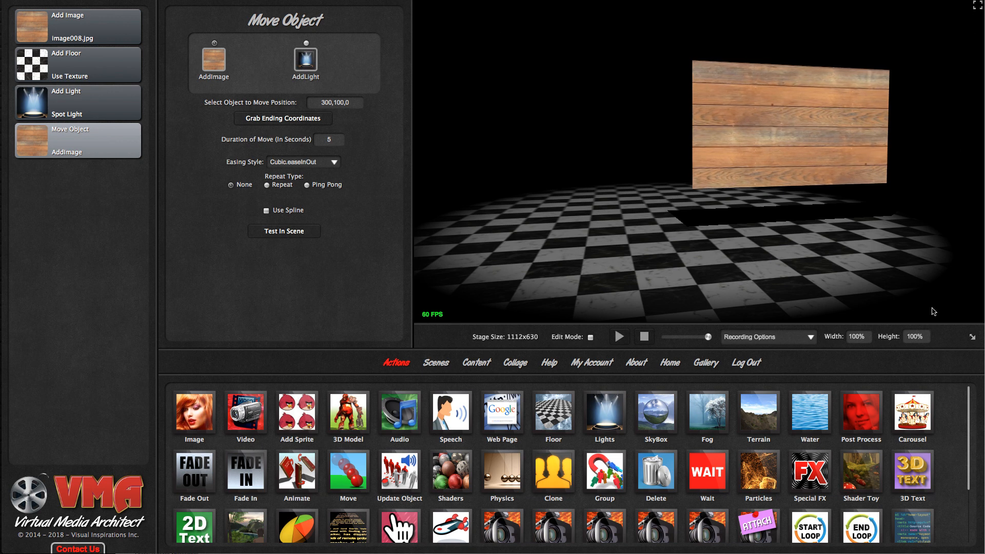
# Step: In edit mode, reposition the wood image on the stage to about X -367, save its position, and leave edit mode
pyautogui.click(590, 338)
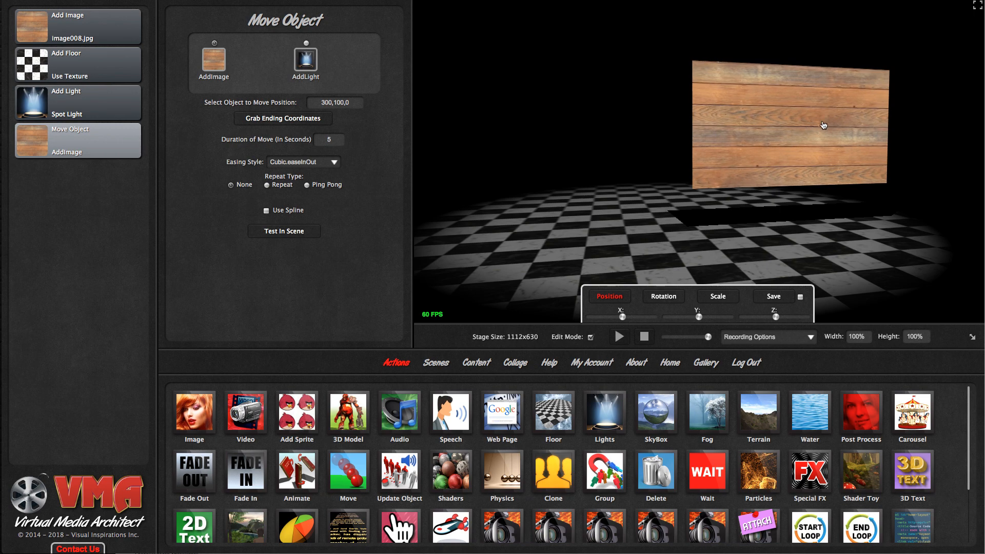
pyautogui.moveTo(824, 125); pyautogui.dragTo(899, 108)
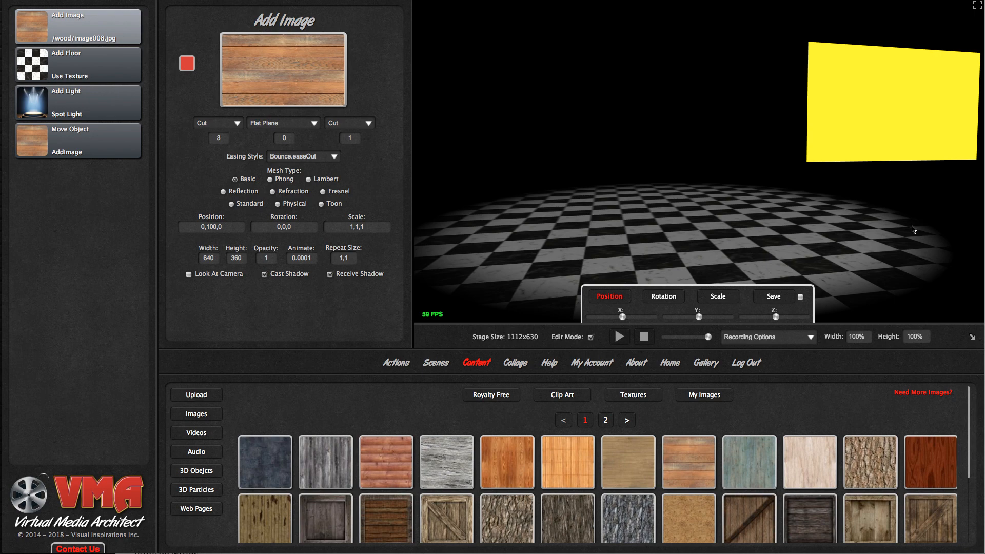
pyautogui.moveTo(960, 120); pyautogui.dragTo(653, 117)
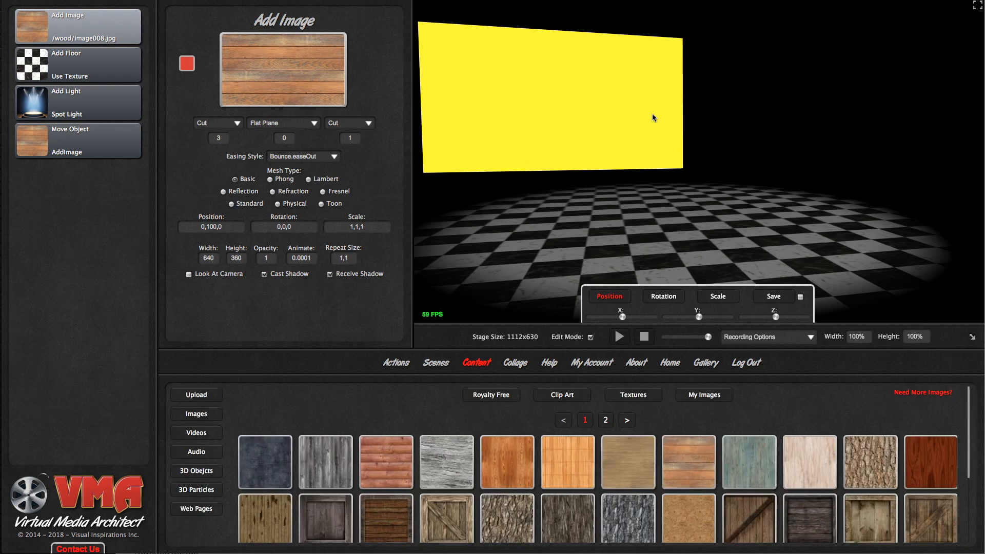
pyautogui.click(774, 298)
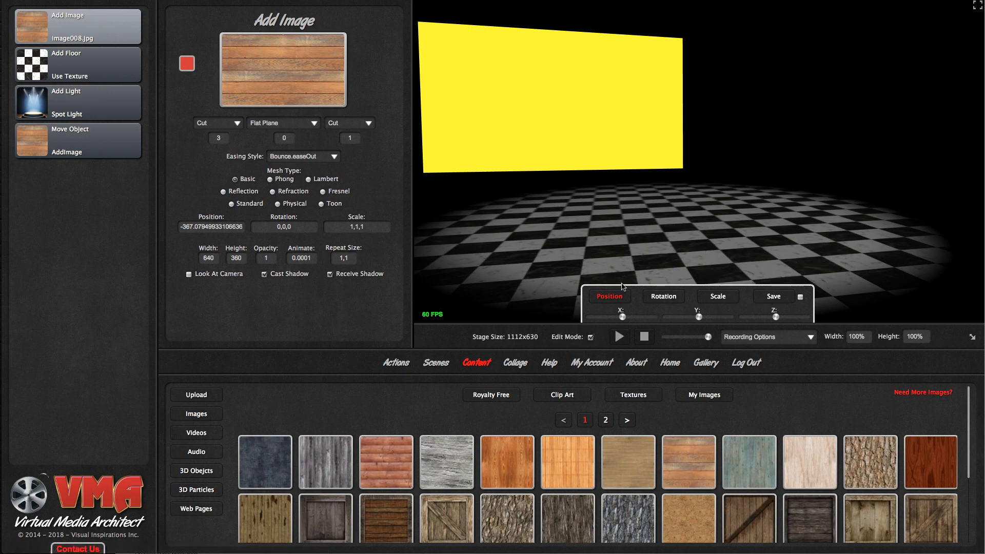
pyautogui.click(590, 338)
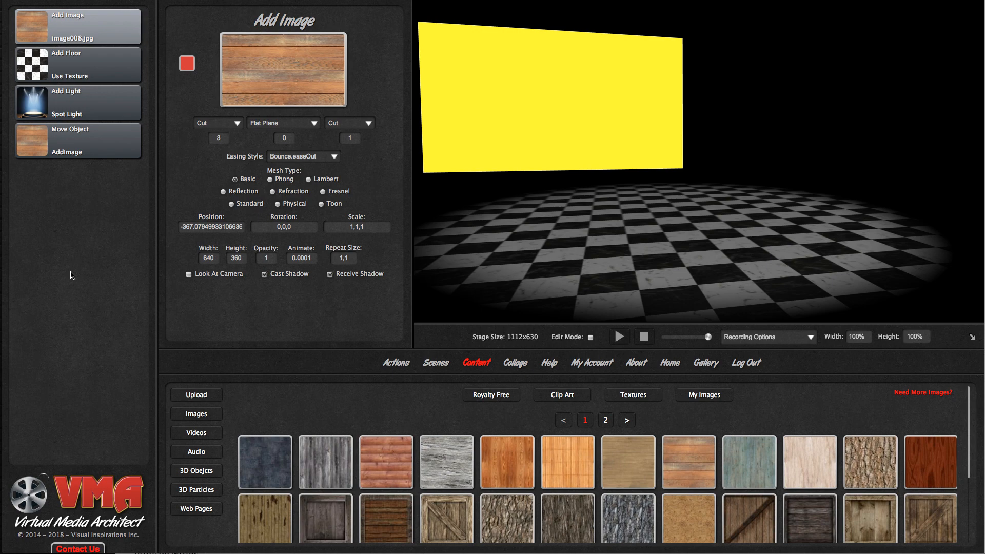
# Step: Stop the scene, view the recording options, and check the stage at its expanded size before restoring the editor layout
pyautogui.click(645, 340)
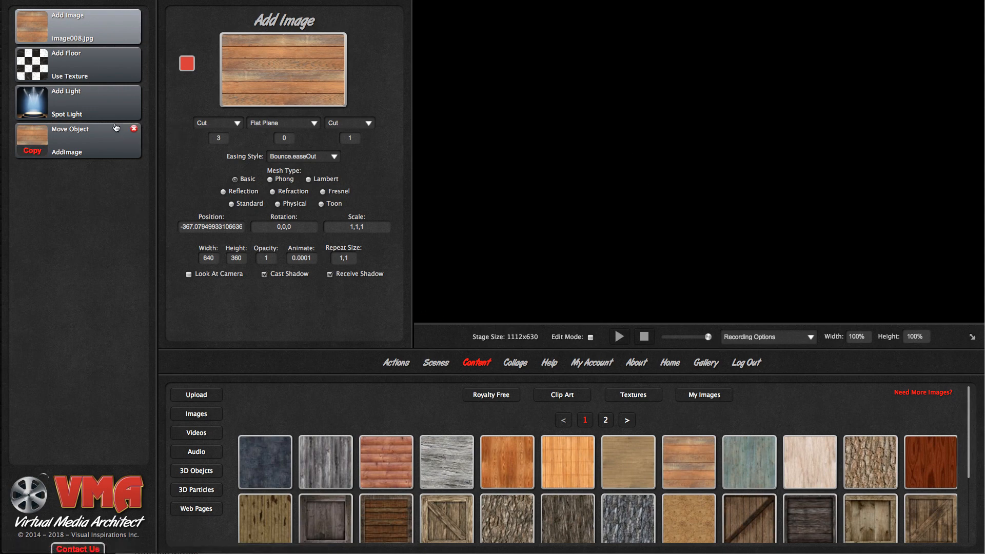
pyautogui.moveTo(134, 110)
pyautogui.click(784, 341)
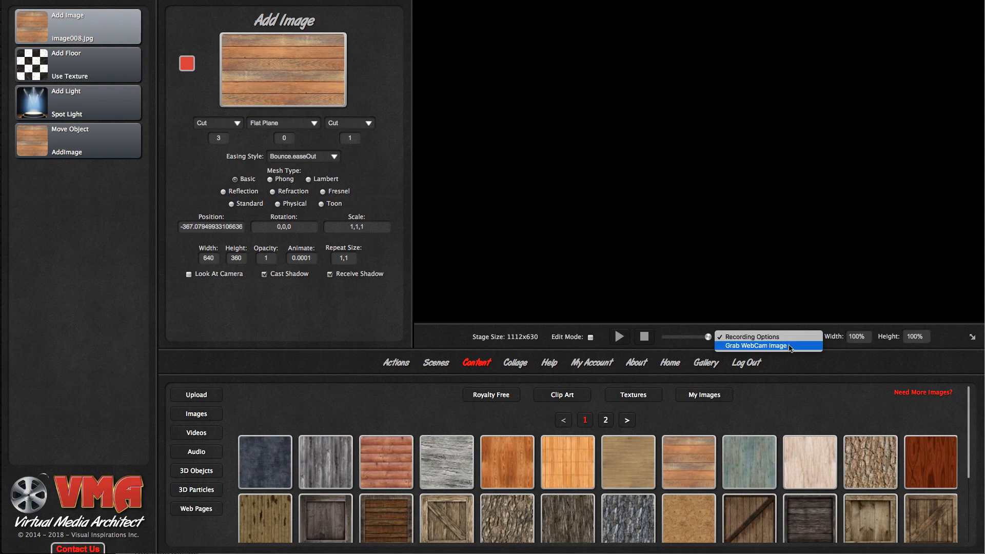
pyautogui.click(798, 374)
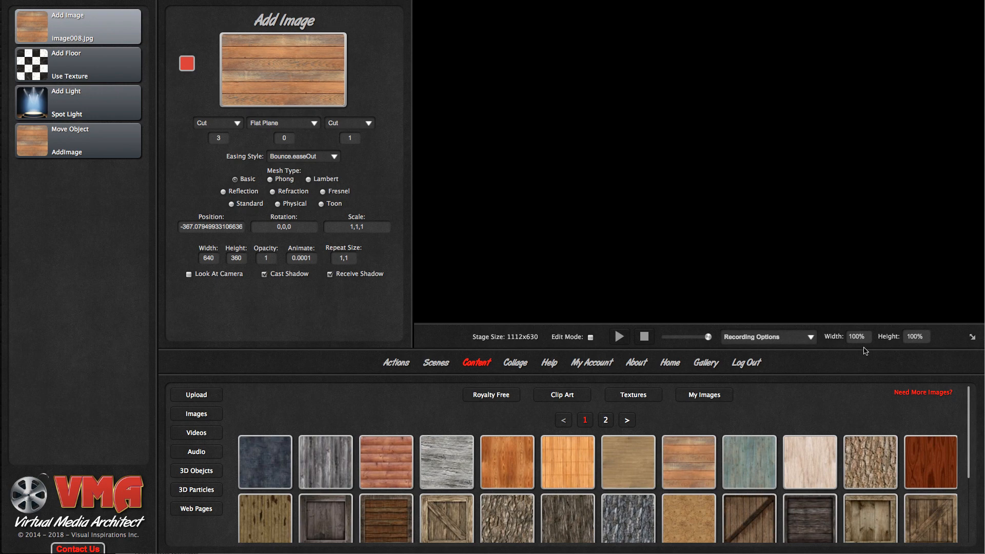
pyautogui.click(973, 339)
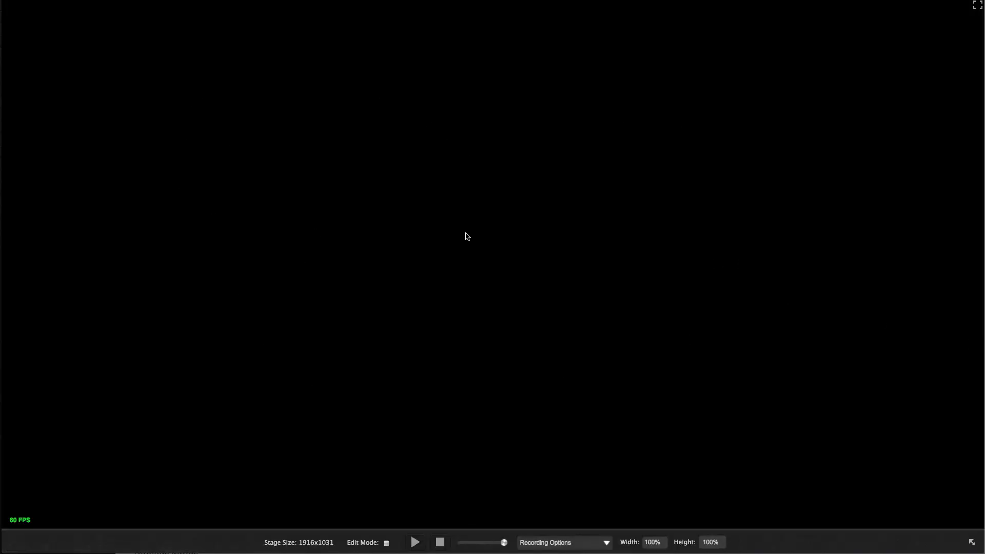
pyautogui.click(971, 543)
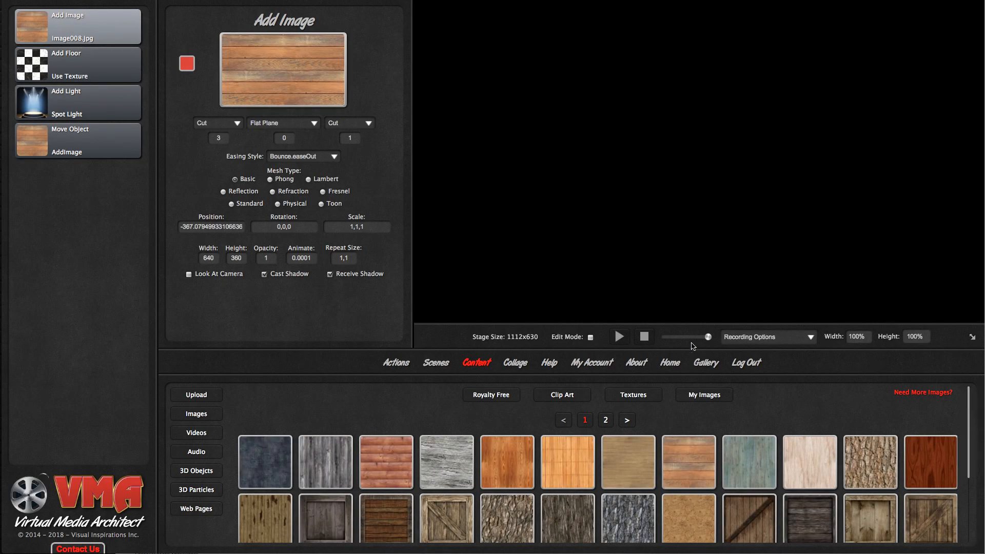
# Step: Play the scene and examine the order in which its image, floor, light and move actions run
pyautogui.click(619, 339)
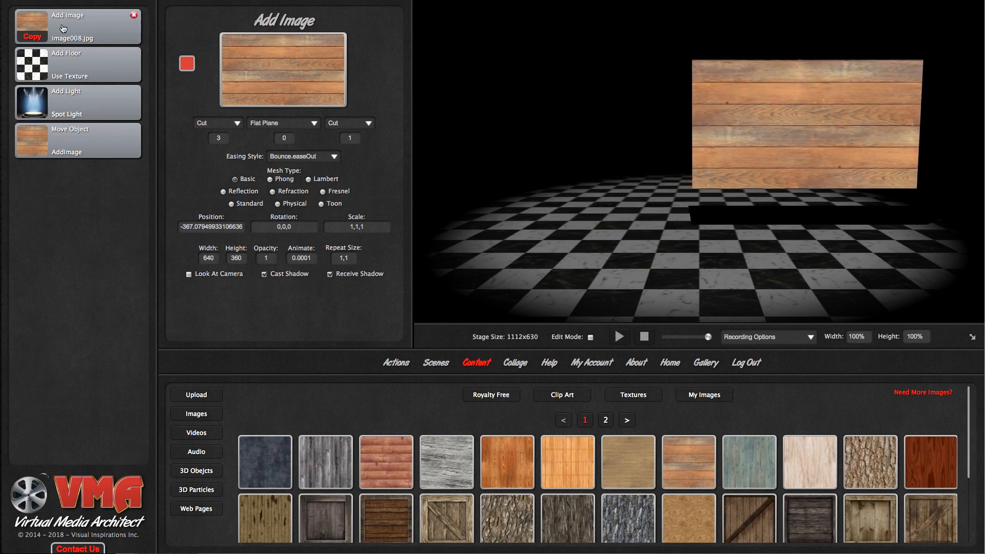
pyautogui.moveTo(87, 29)
pyautogui.moveTo(83, 74)
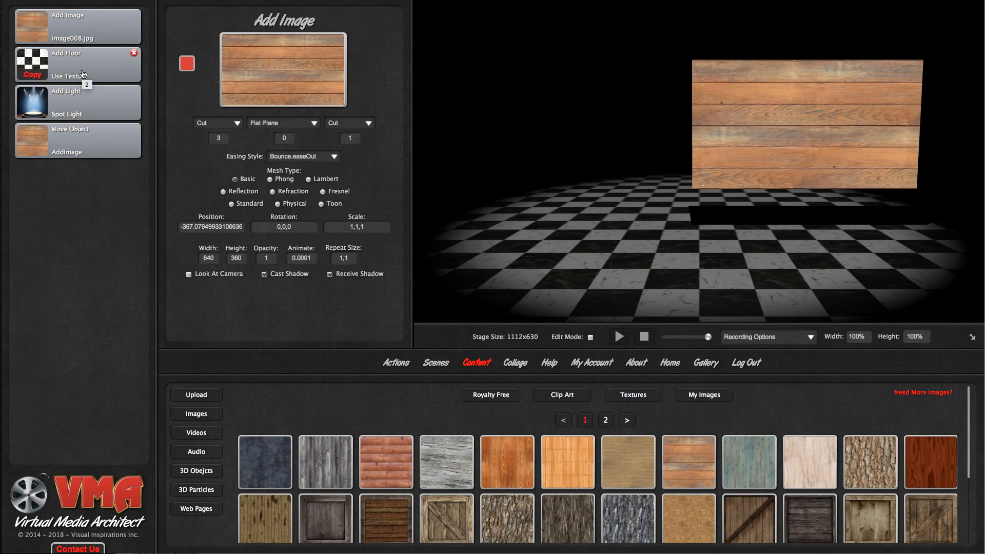
pyautogui.moveTo(83, 111)
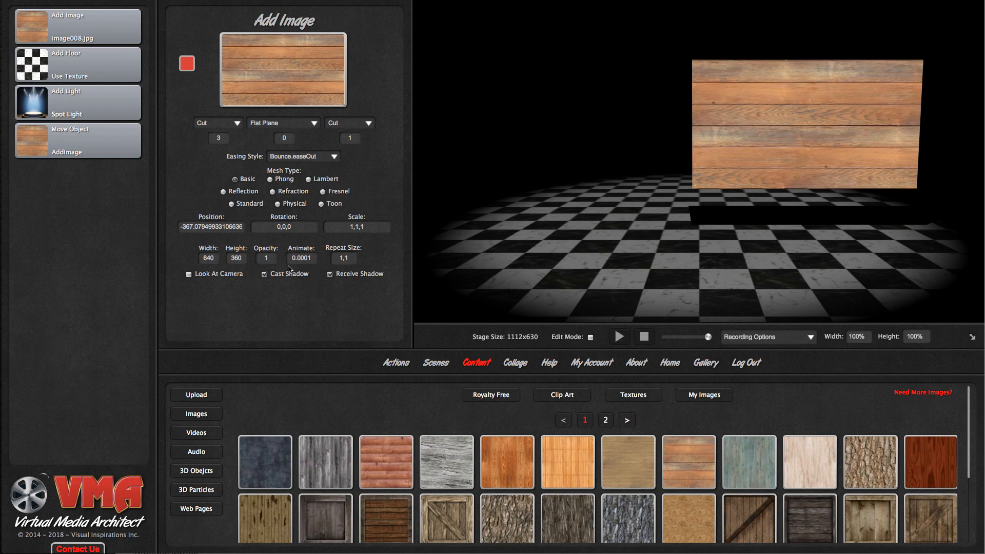
pyautogui.moveTo(87, 151)
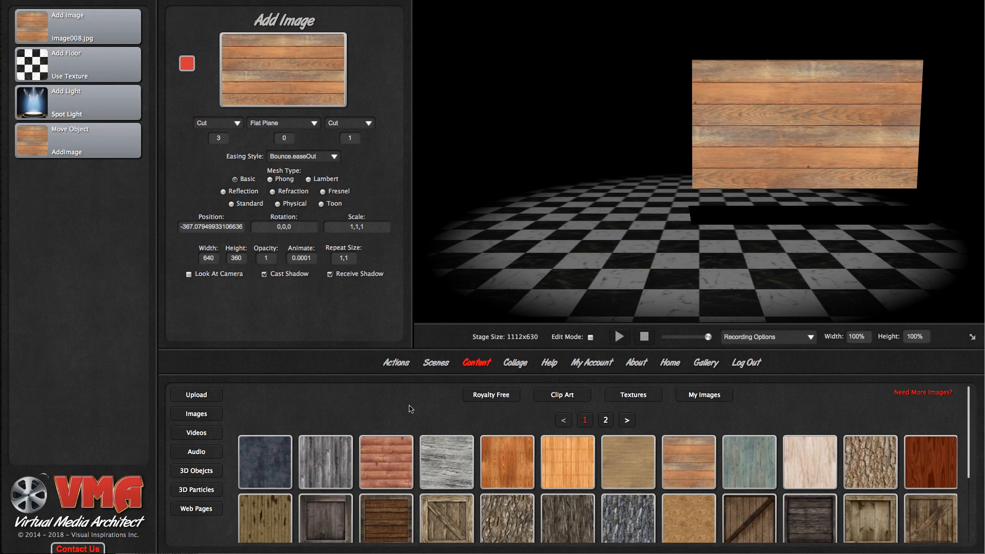
# Step: Look through the full library of available actions
pyautogui.click(394, 366)
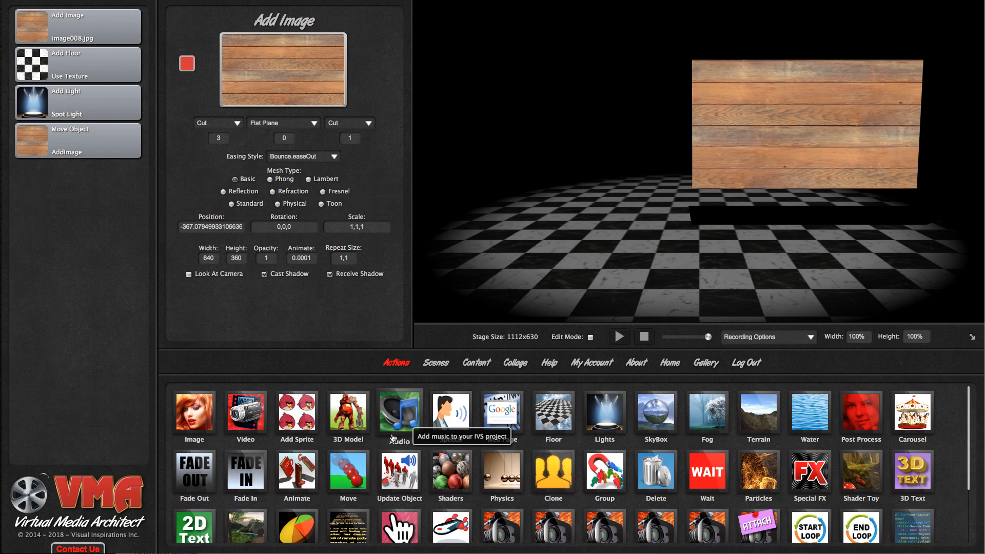
pyautogui.scroll(-2, 420, 462)
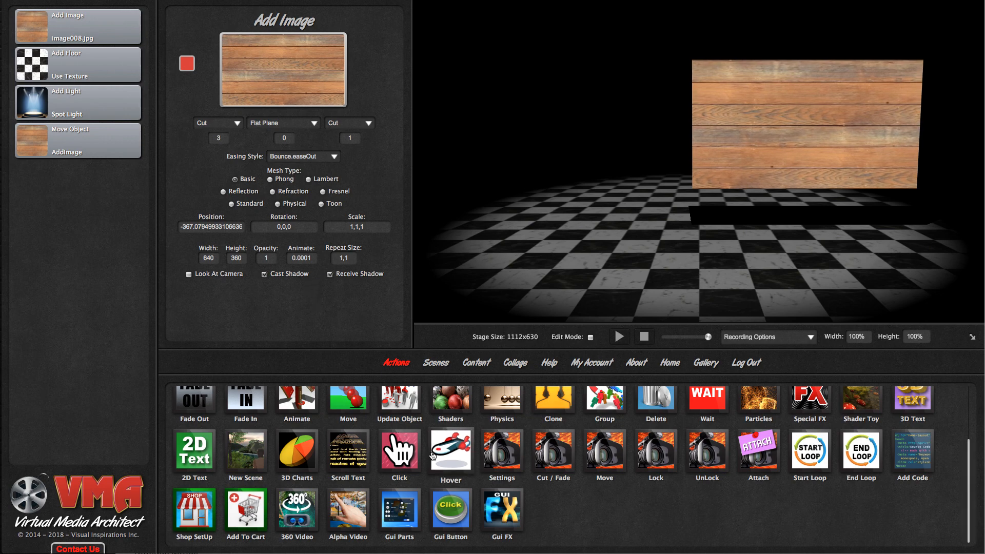
pyautogui.scroll(1, 434, 456)
pyautogui.scroll(3, 433, 456)
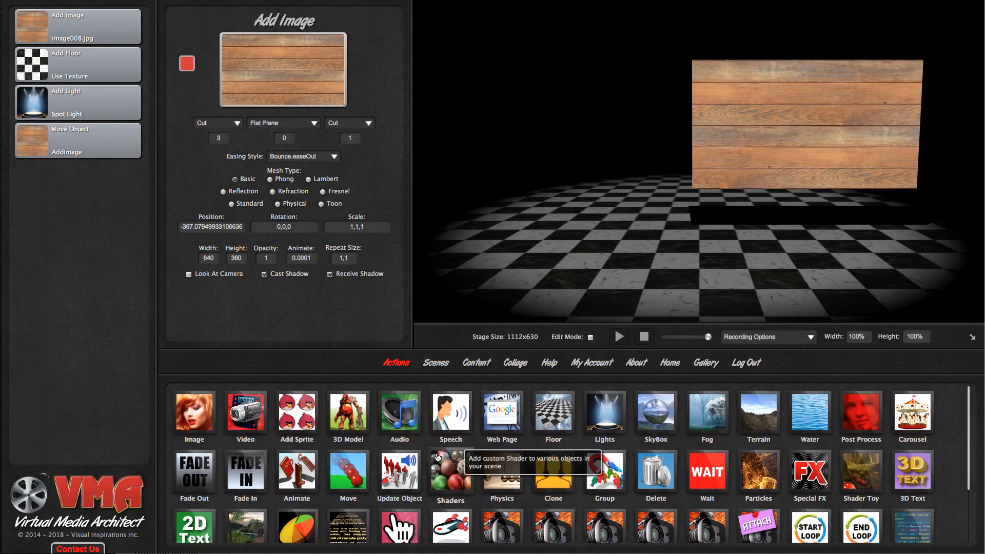
# Step: Title the scene "test" and save it to the account
pyautogui.click(436, 363)
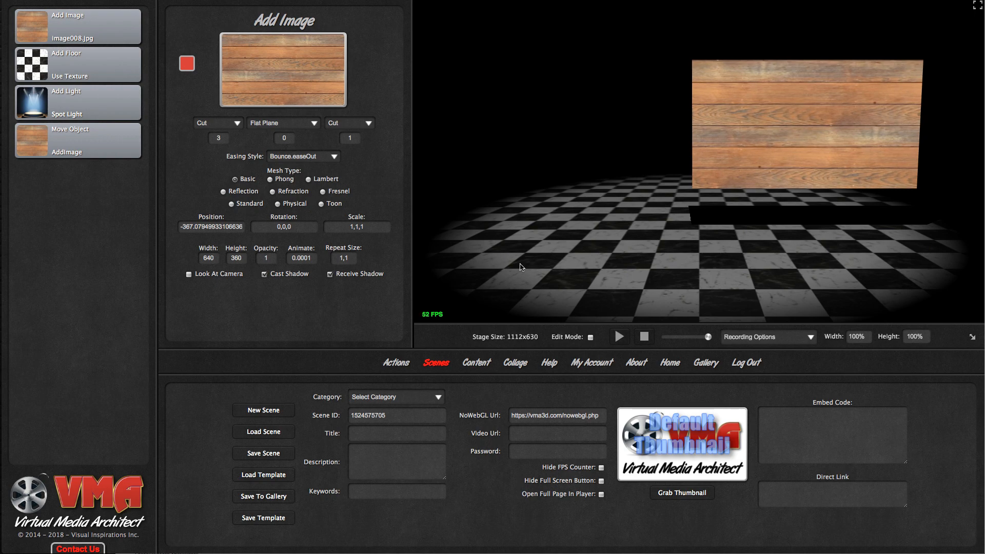
pyautogui.moveTo(32, 111)
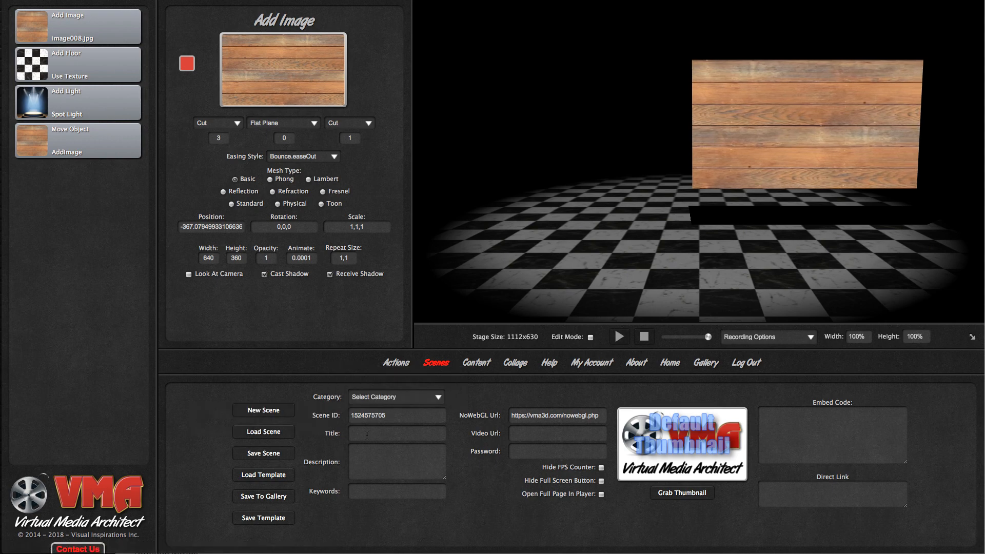
pyautogui.click(366, 434)
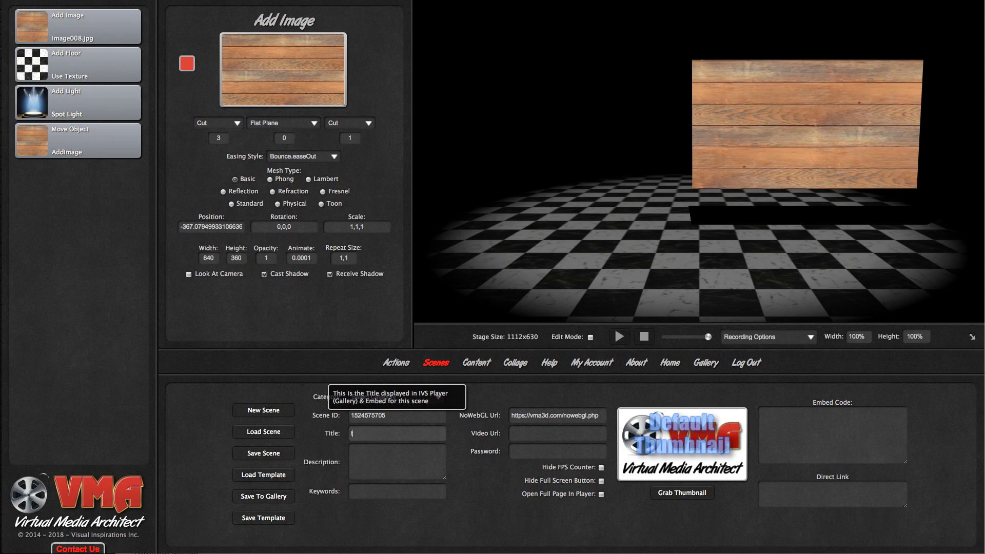
pyautogui.write('test')
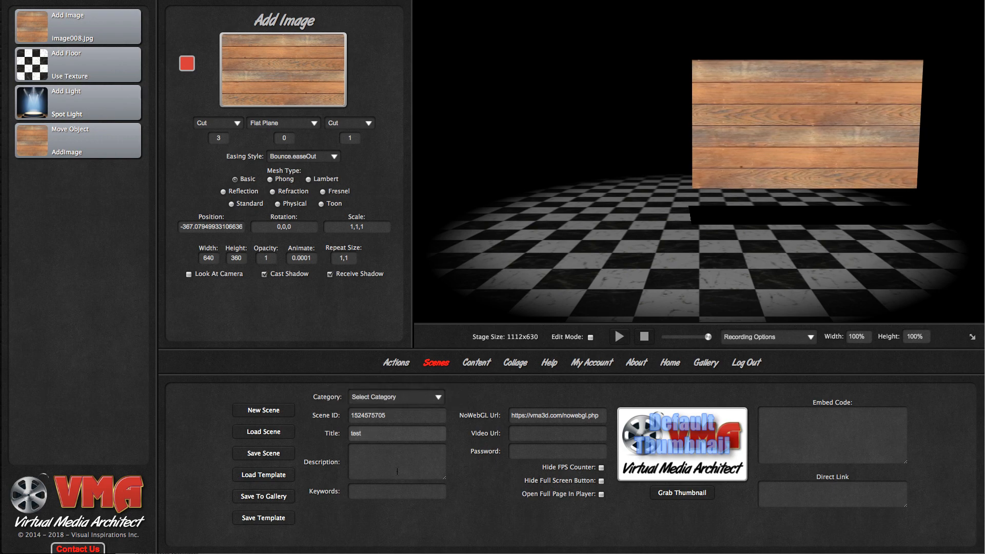
pyautogui.click(269, 454)
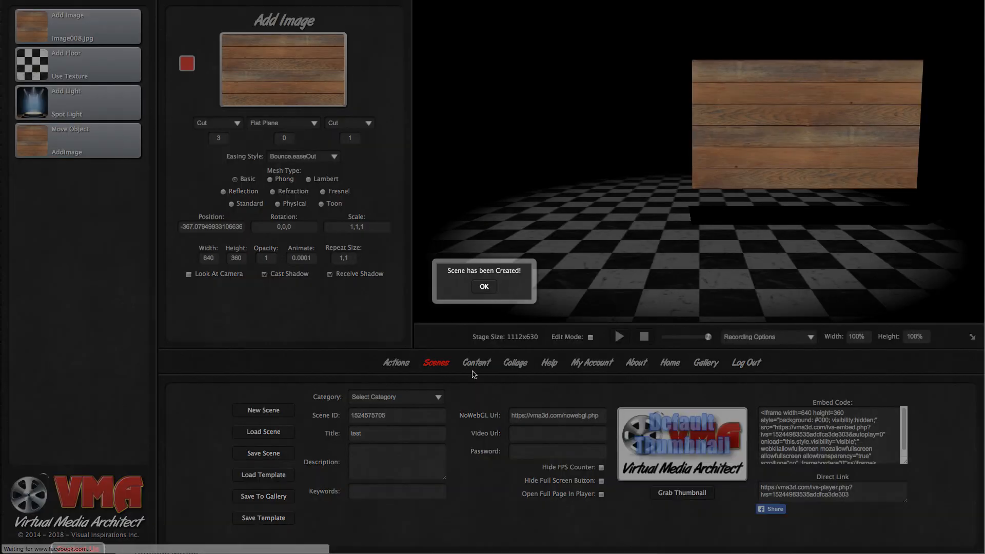
pyautogui.click(484, 287)
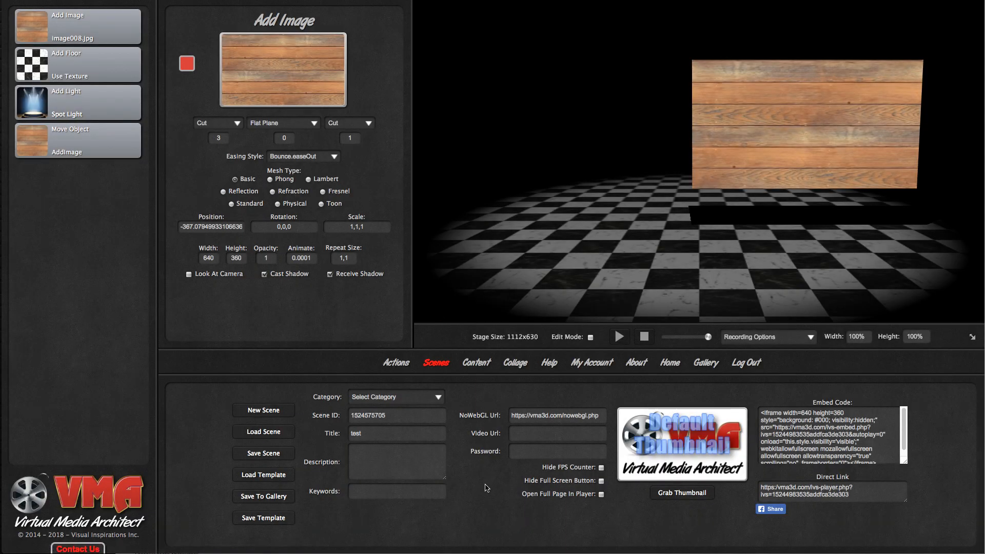
# Step: Load the first saved project named "test"
pyautogui.click(285, 434)
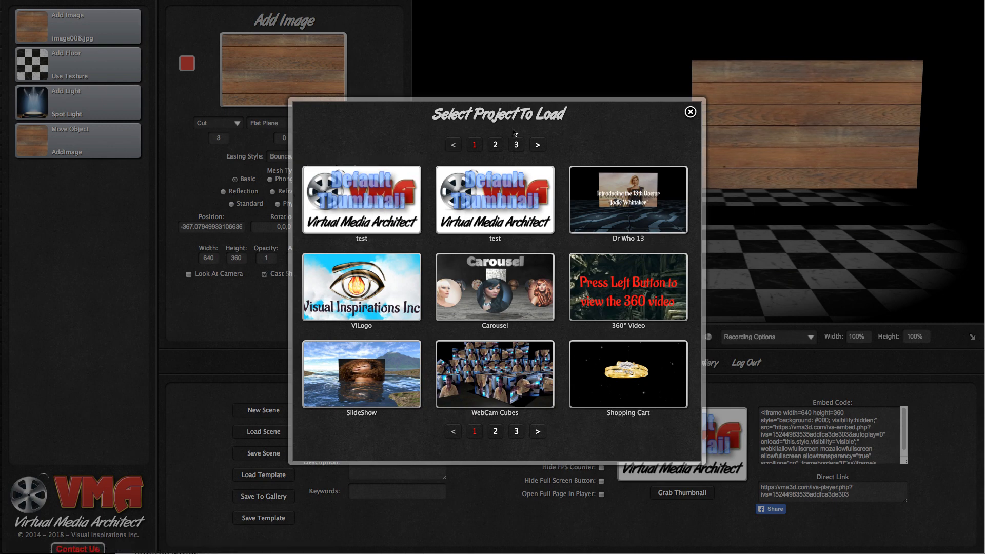
pyautogui.click(366, 207)
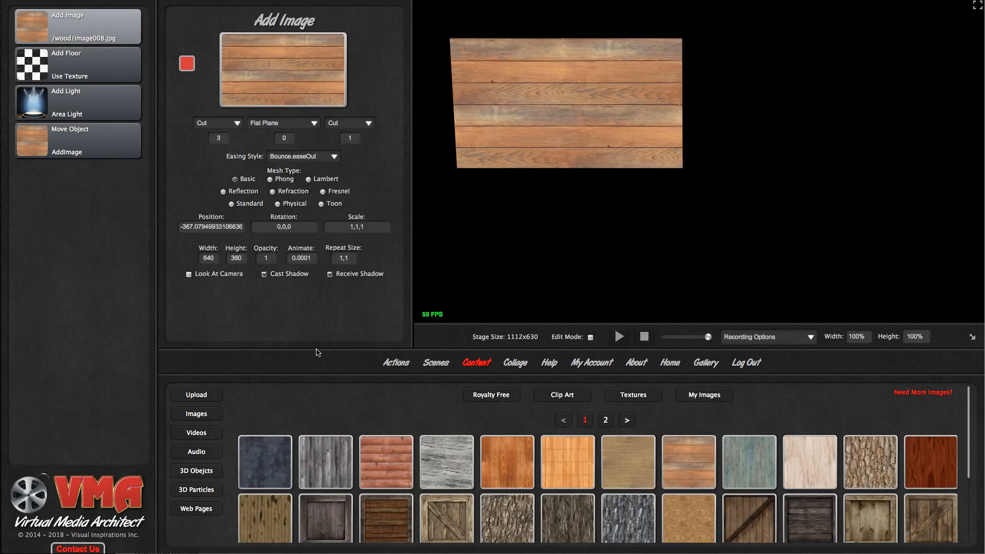
# Step: Review the scene saving options and the content categories, and open the upload section for custom media files
pyautogui.click(434, 366)
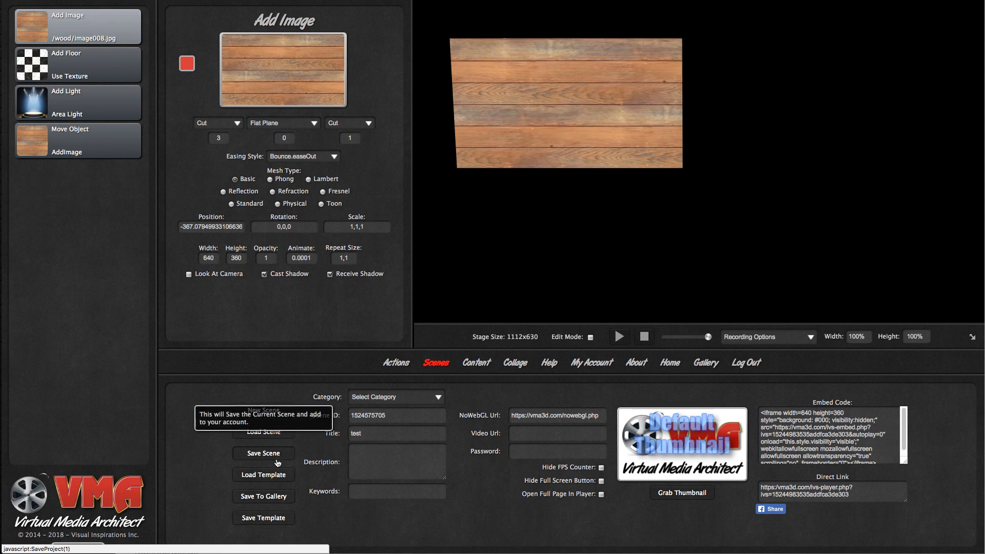
pyautogui.click(476, 364)
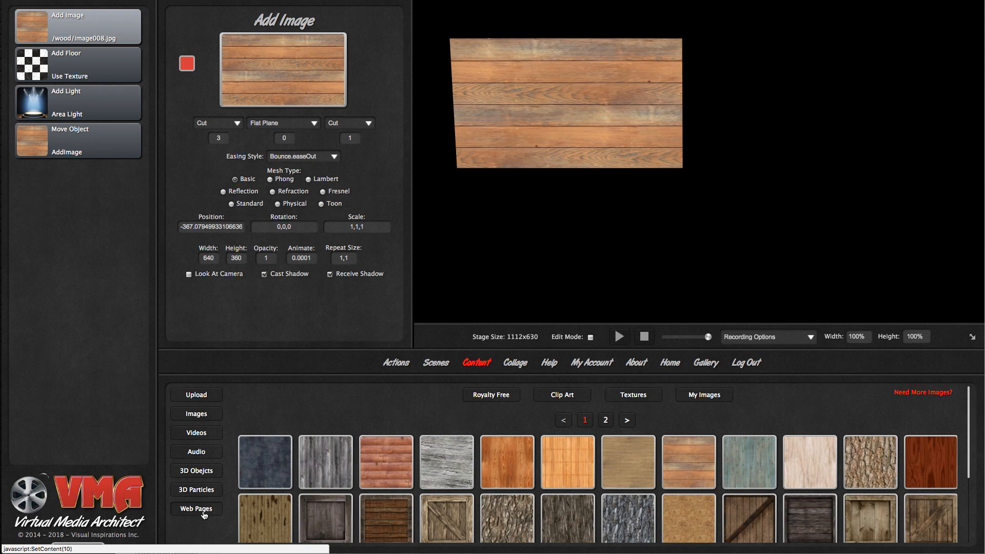
pyautogui.click(202, 401)
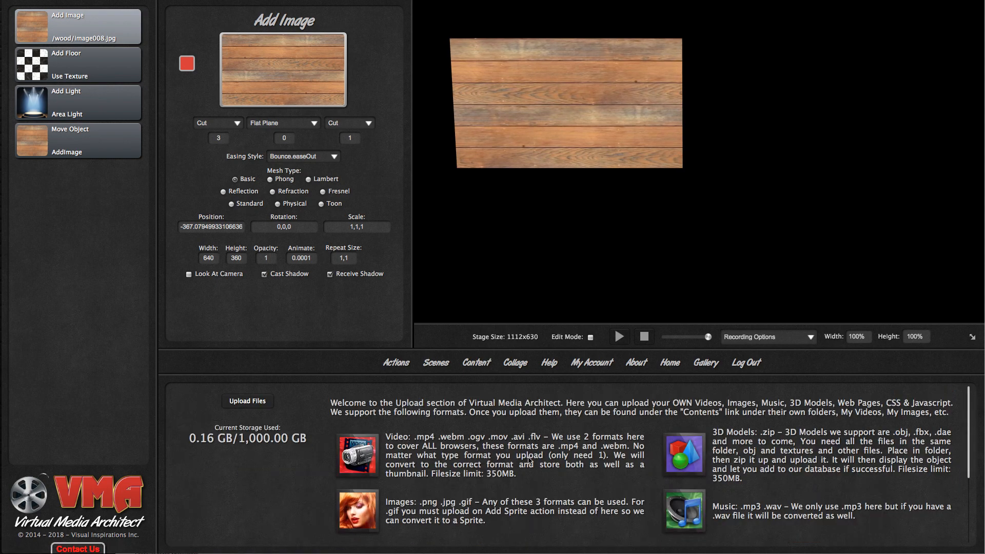
# Step: Check the supported upload formats and upload the first JPG image in the Desktop folder to the account's media storage
pyautogui.scroll(-3, 436, 495)
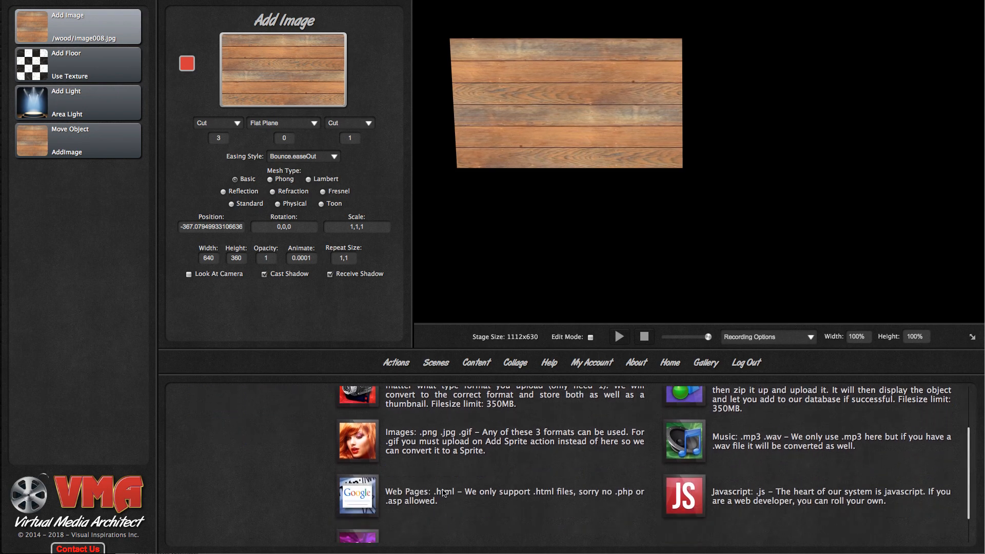
pyautogui.scroll(-2, 428, 491)
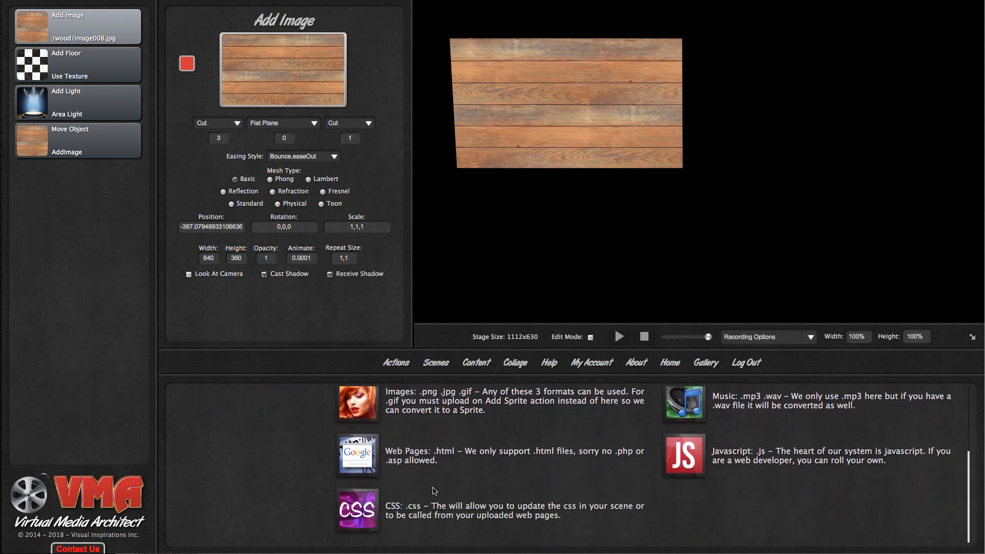
pyautogui.scroll(5, 439, 491)
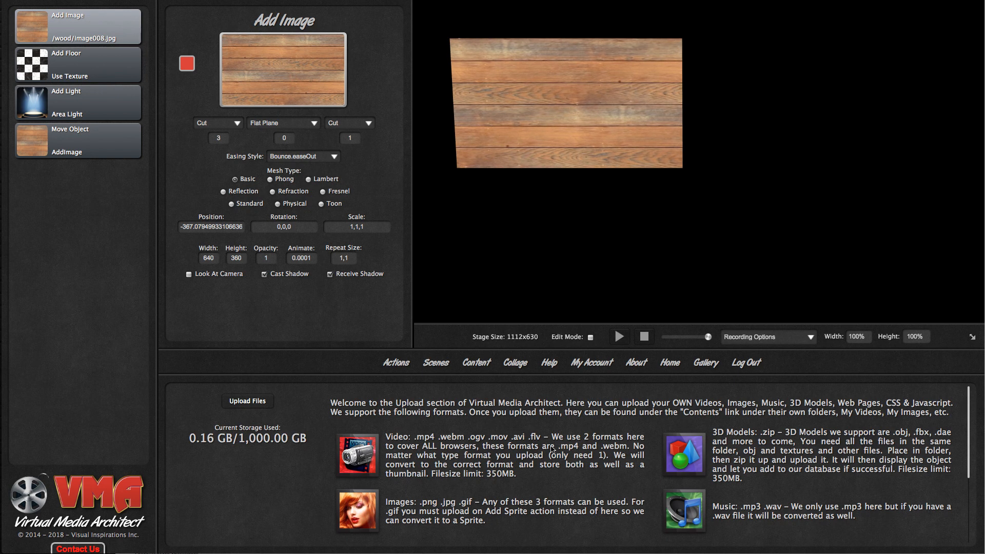
pyautogui.click(249, 403)
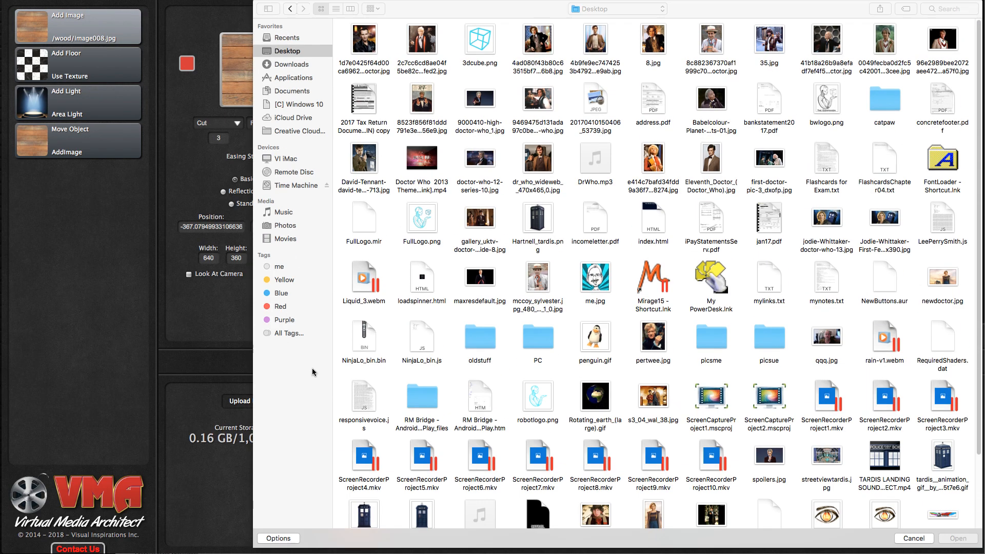
pyautogui.click(365, 46)
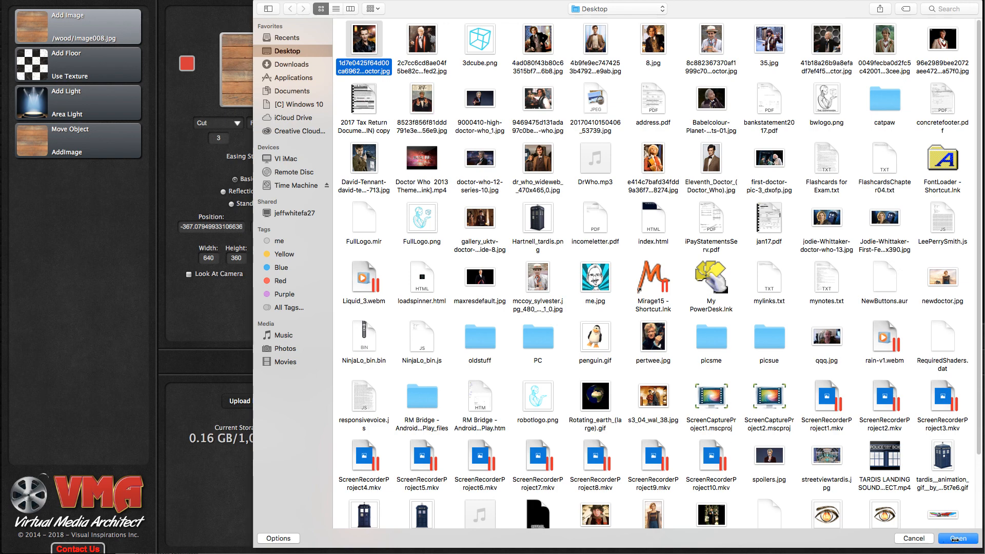
pyautogui.click(956, 539)
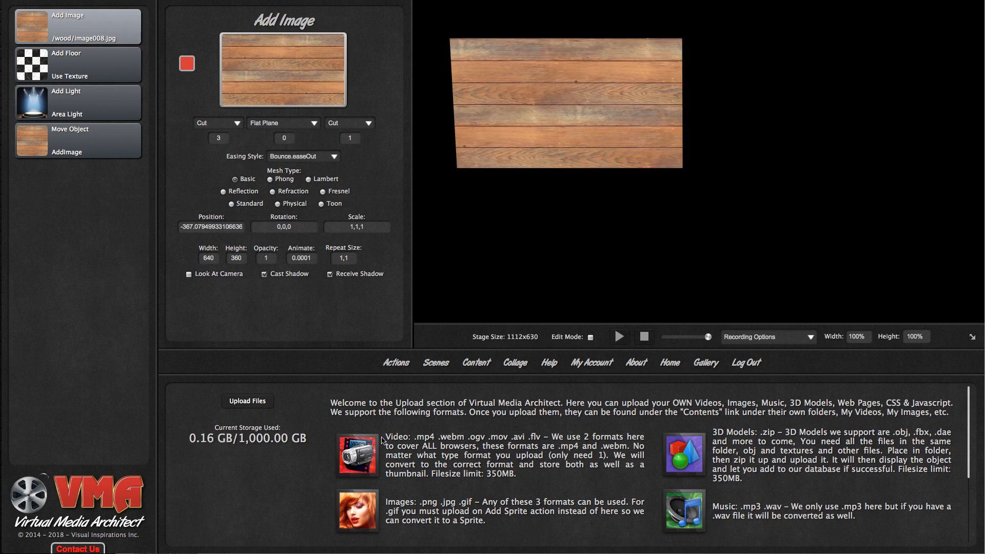
# Step: Create a collage from the DrWho6.png image using the "Wanted Dead or Alive" poster style, and close the finished collage
pyautogui.click(515, 364)
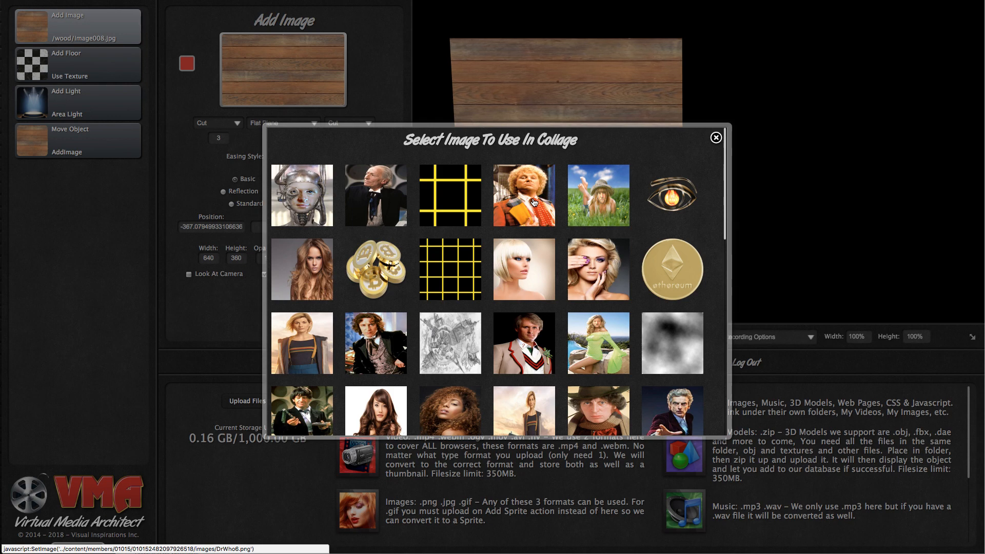
pyautogui.click(534, 203)
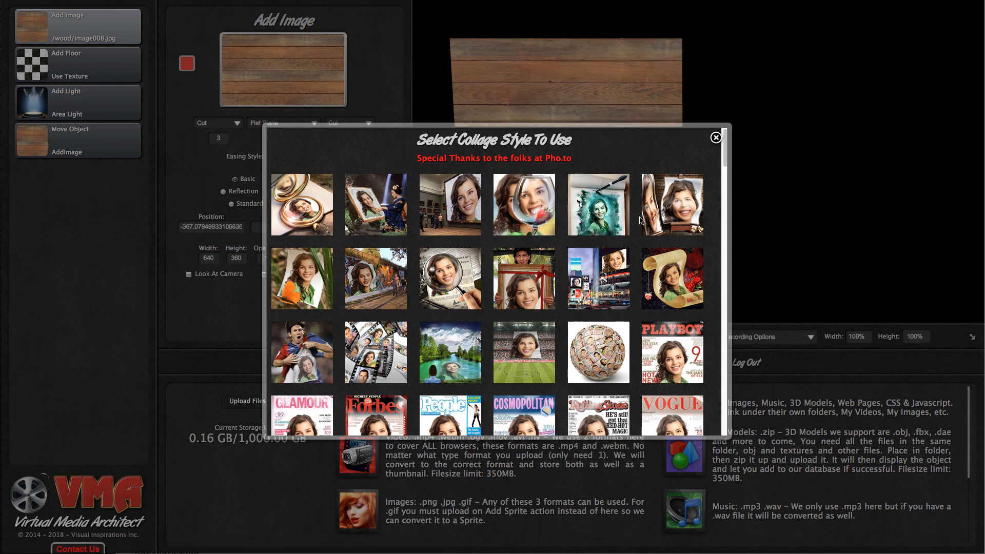
pyautogui.scroll(-1, 640, 229)
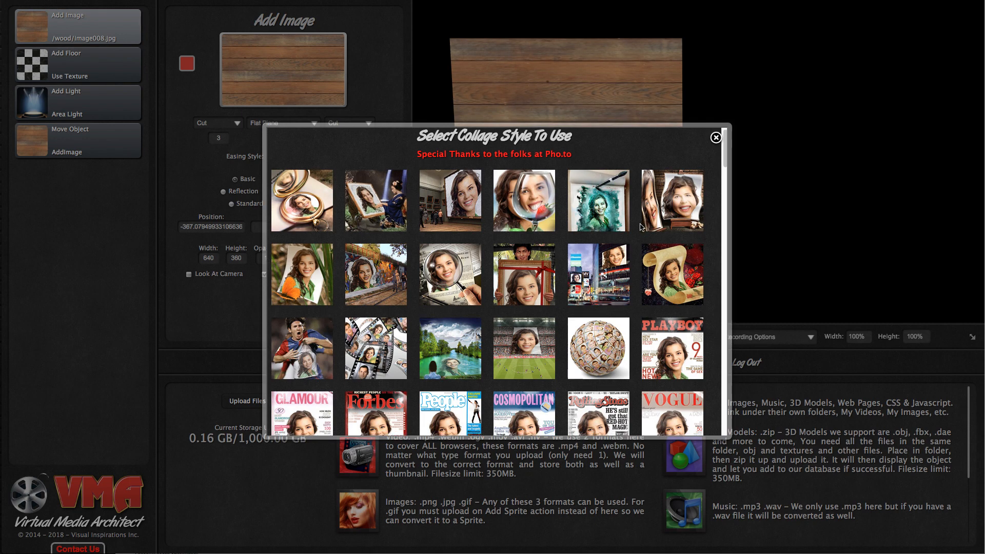
pyautogui.scroll(-5, 641, 229)
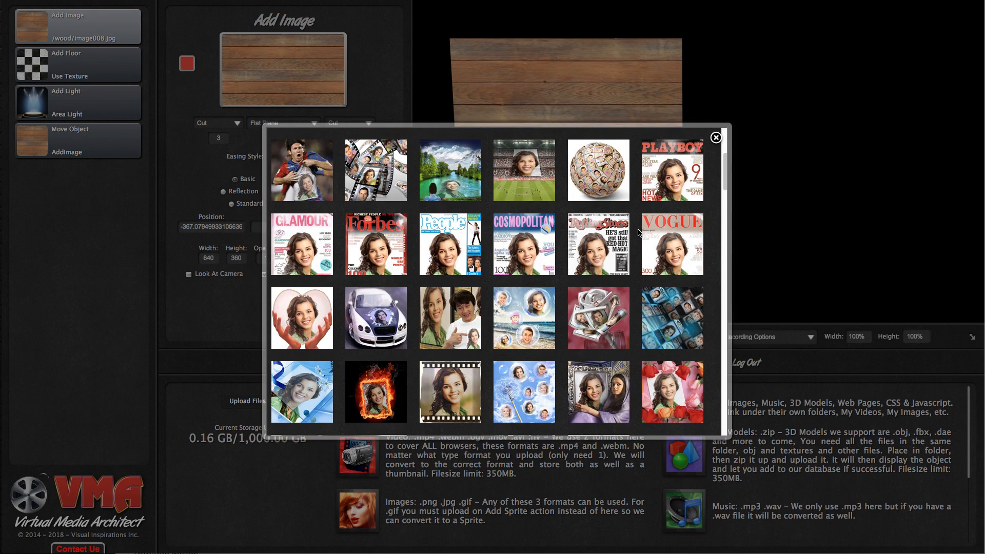
pyautogui.scroll(-1, 637, 232)
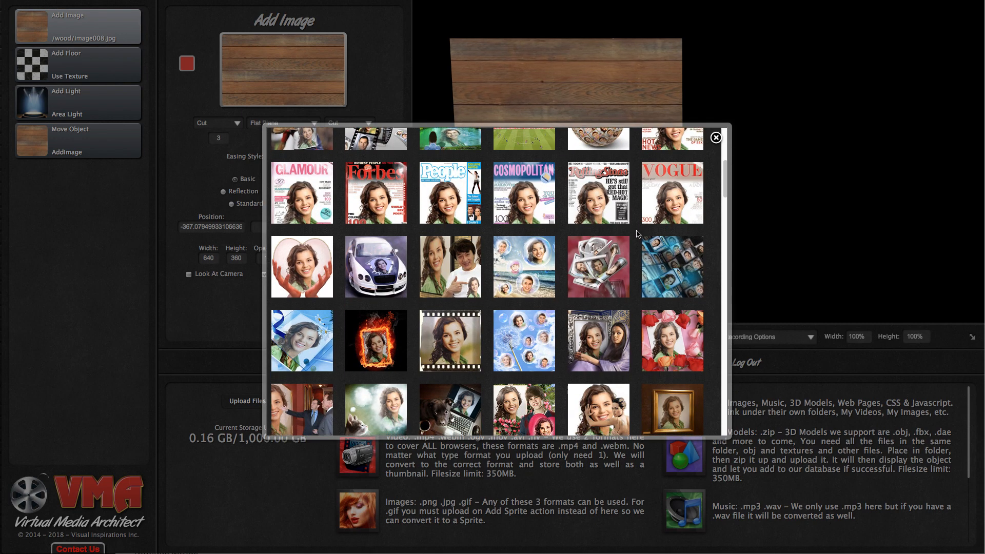
pyautogui.scroll(-4, 636, 234)
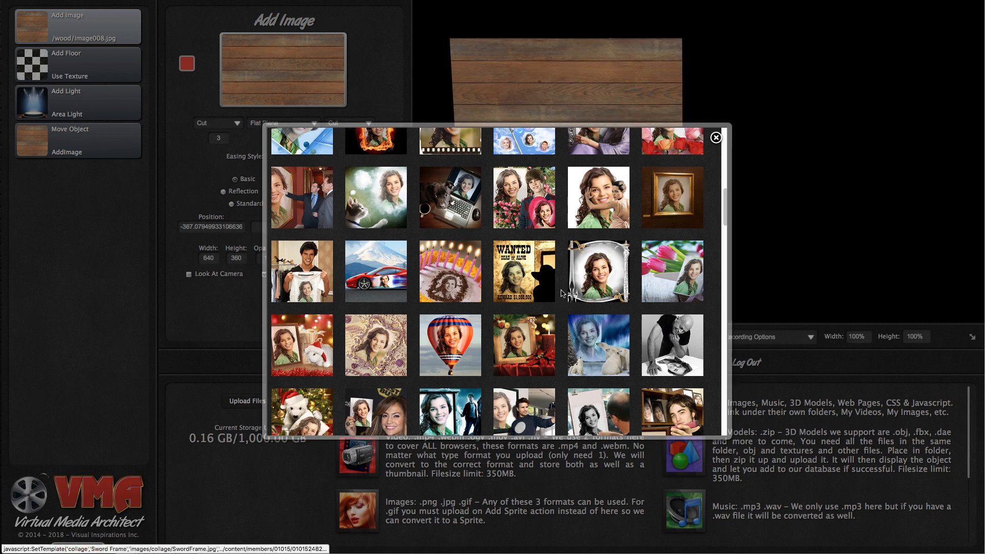
pyautogui.click(524, 279)
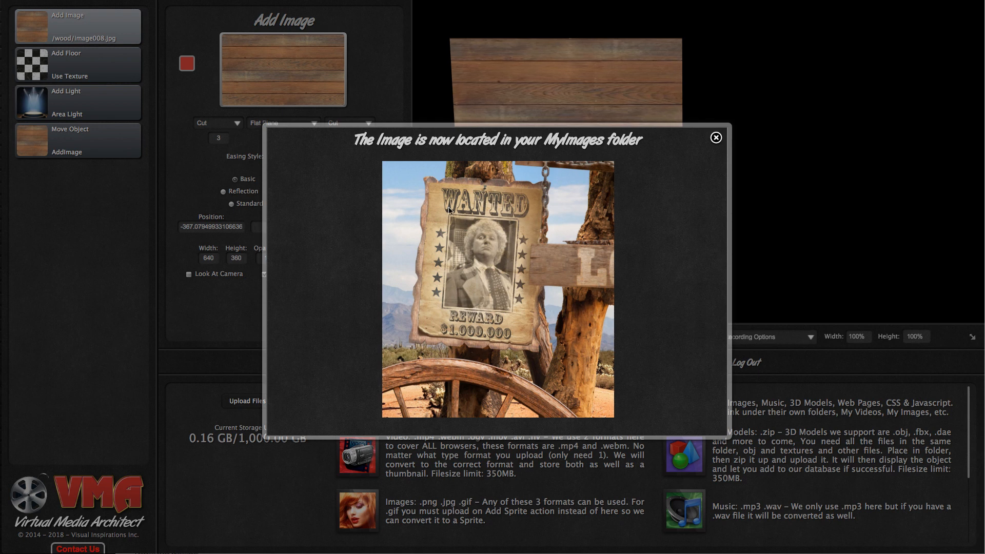
pyautogui.click(716, 137)
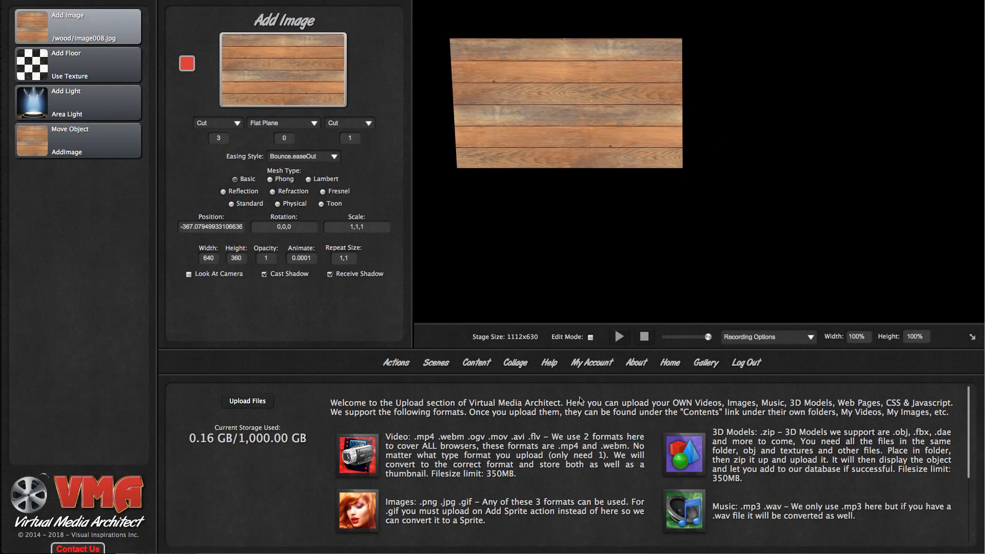